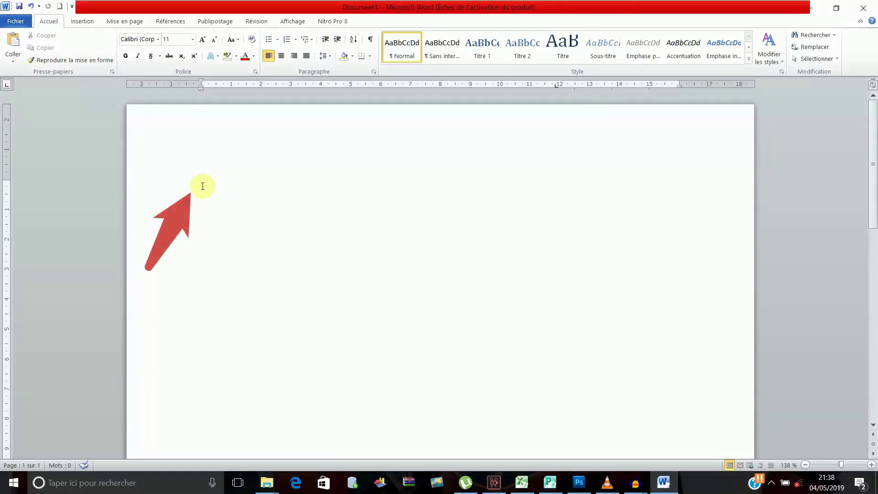
# Enter "NOM" at the start of the first line and "Douala le 23" at about 10.7 cm on the same line.
pyautogui.write('NOM')
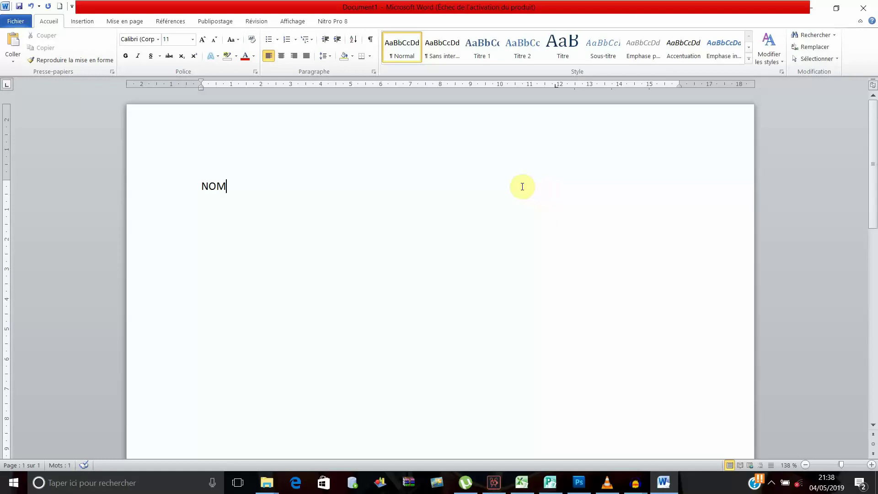
pyautogui.doubleClick(522, 187)
pyautogui.write('Douala le 23')
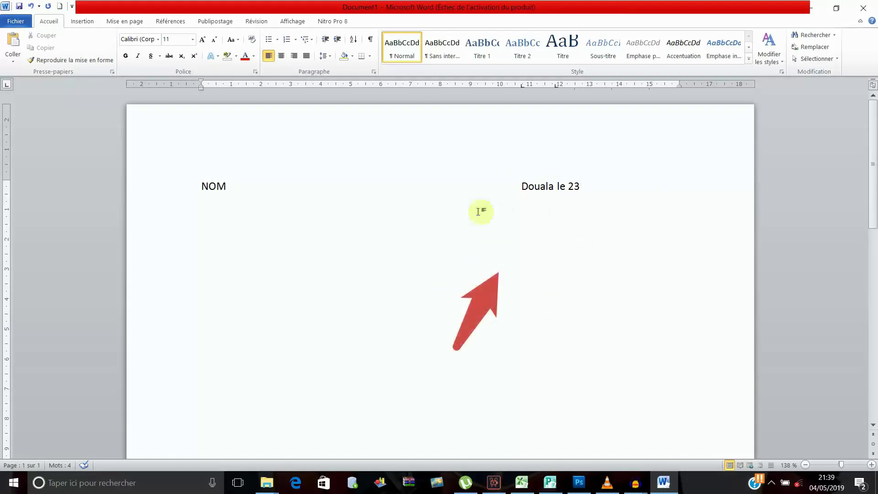
# Write the recipient line "A monsieur le directeur...." lower on the page, starting at about 10 cm on the ruler.
pyautogui.click(500, 271)
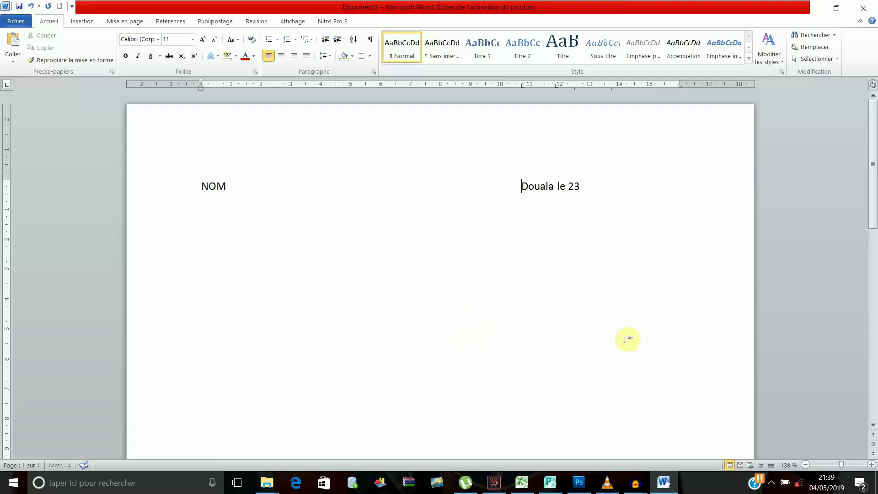
pyautogui.write('A ')
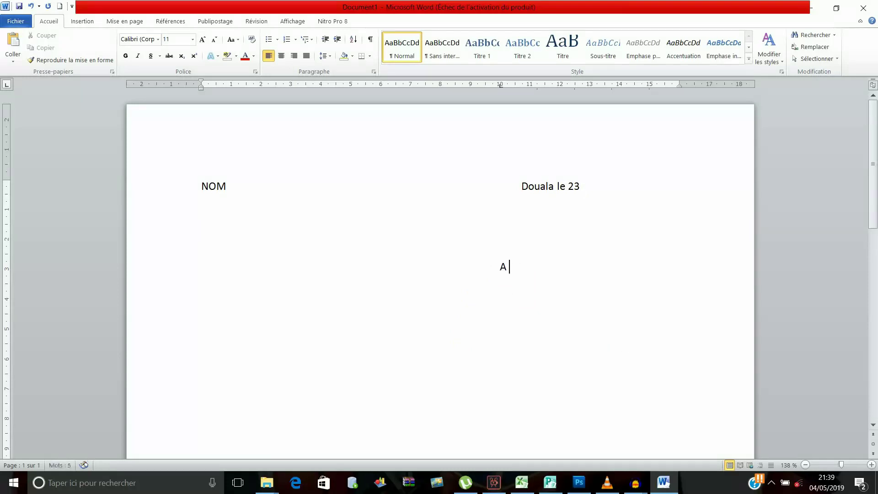
pyautogui.write('monsieur le direct')
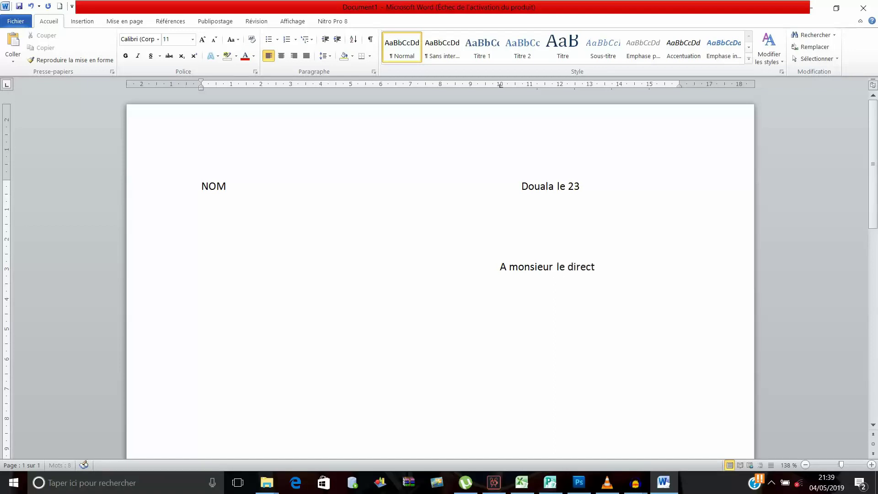
pyautogui.write('eur....')
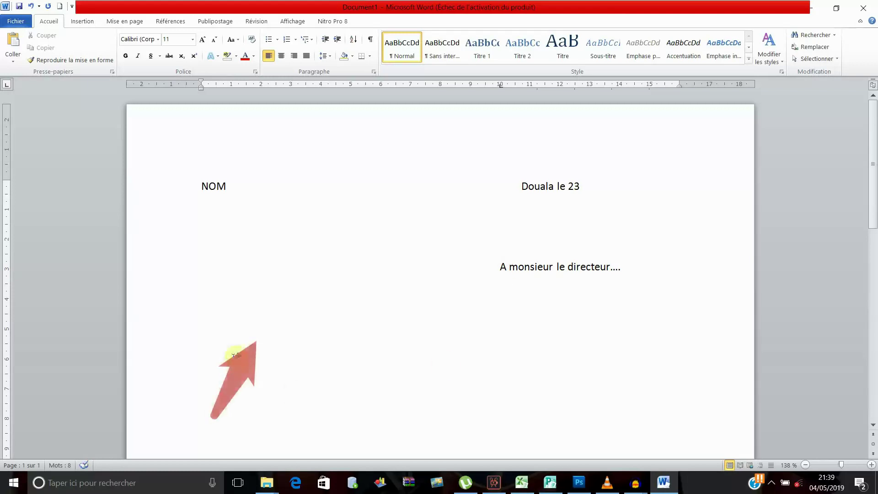
# Add the subject label "Objet :" below the recipient line, indented about 1.7 cm from the margin.
pyautogui.doubleClick(252, 324)
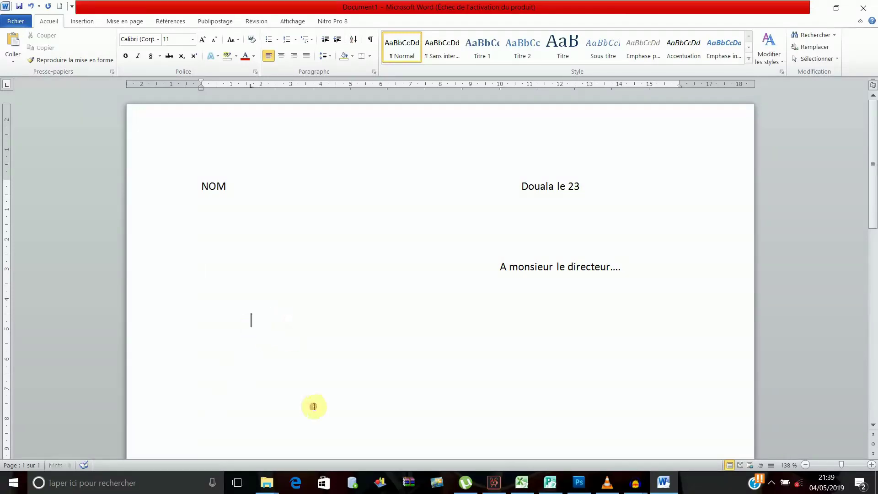
pyautogui.write('ob')
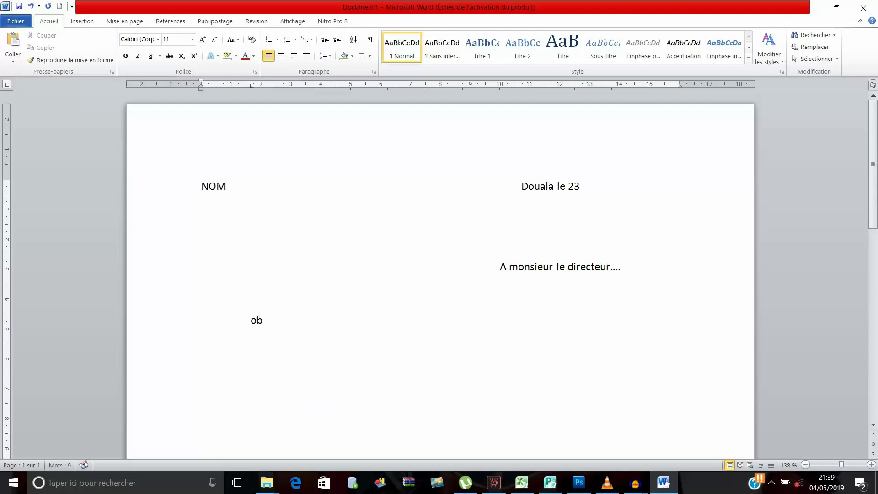
pyautogui.write('jet :')
# Try removing the spacing before "Douala le 23" and inserting filler text there, and undo these changes.
pyautogui.click(520, 185)
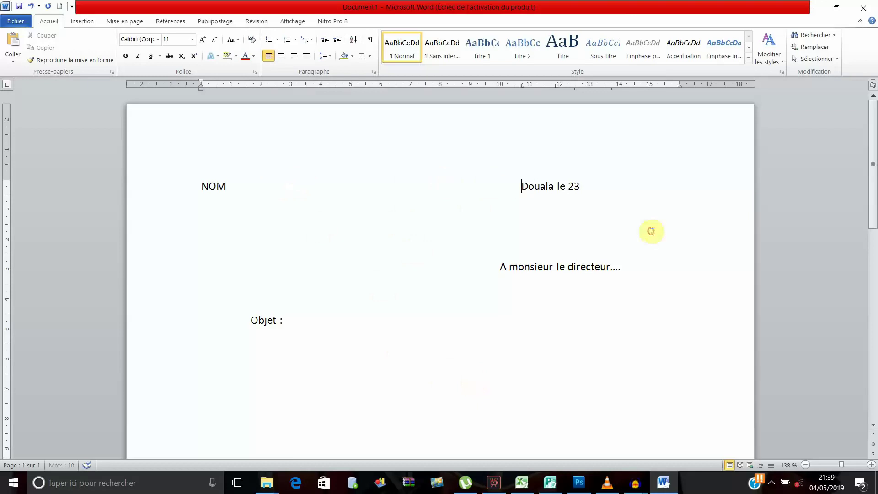
pyautogui.press('BackSpace')
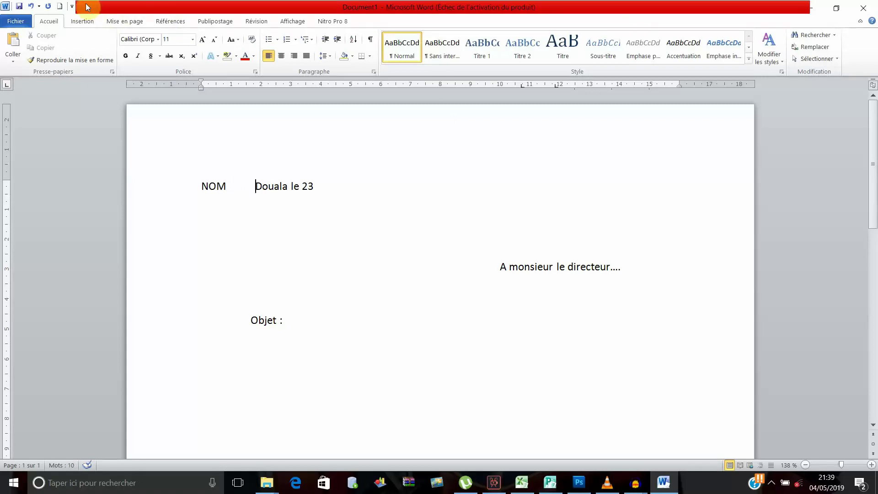
pyautogui.write('eueueueueuuee   eu')
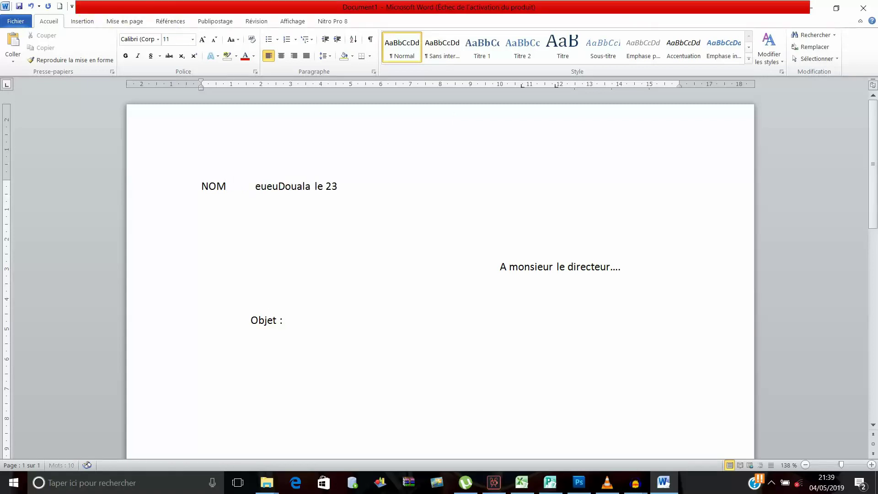
pyautogui.write('eueuen')
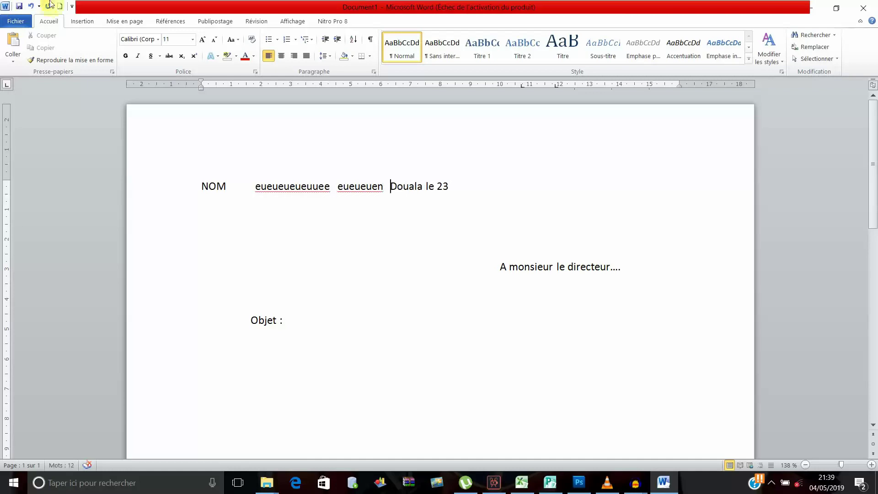
pyautogui.click(31, 10)
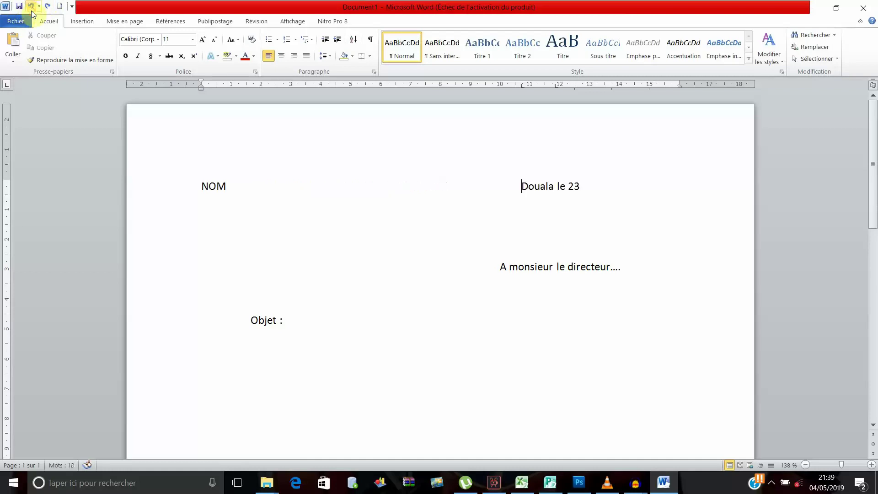
# Enter filler text after "NOM" on the first line and undo it.
pyautogui.click(243, 186)
pyautogui.write('etryrururritutuititototototo')
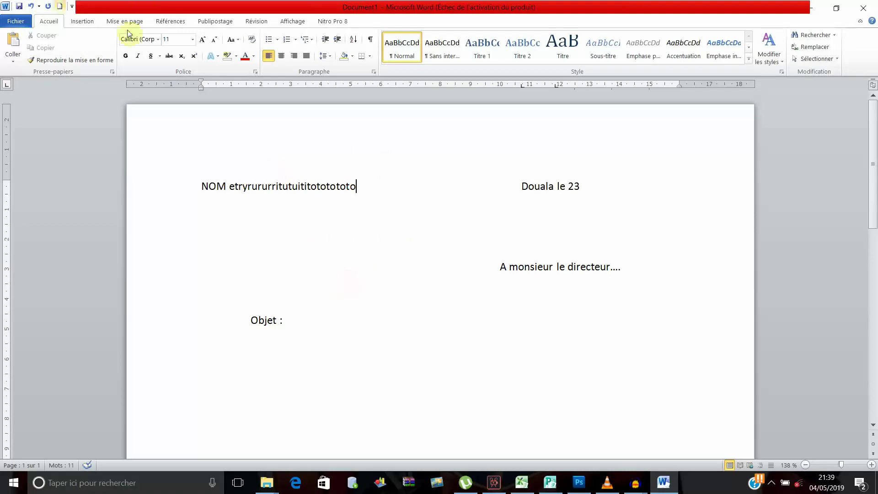
pyautogui.click(30, 6)
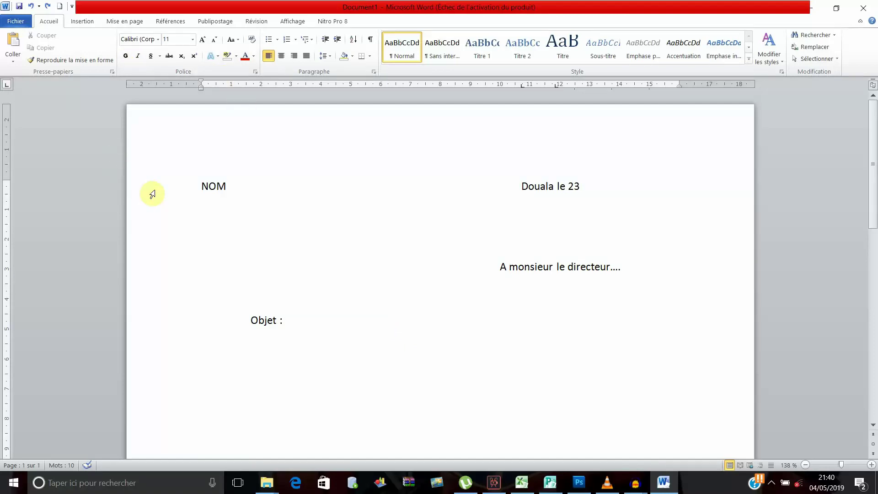
# Clear the whole letter text and generate sample paragraphs in the empty document with =rand(5,3).
pyautogui.moveTo(150, 188); pyautogui.dragTo(285, 364)
pyautogui.press('Delete')
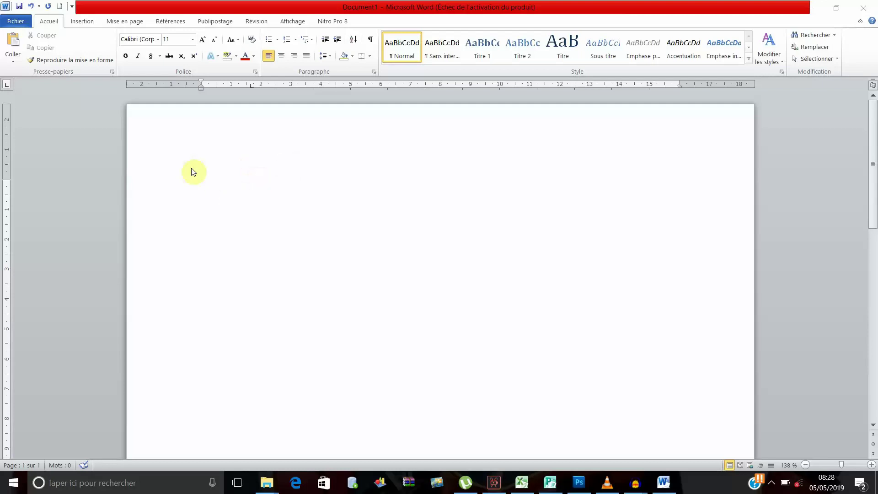
pyautogui.click(240, 211)
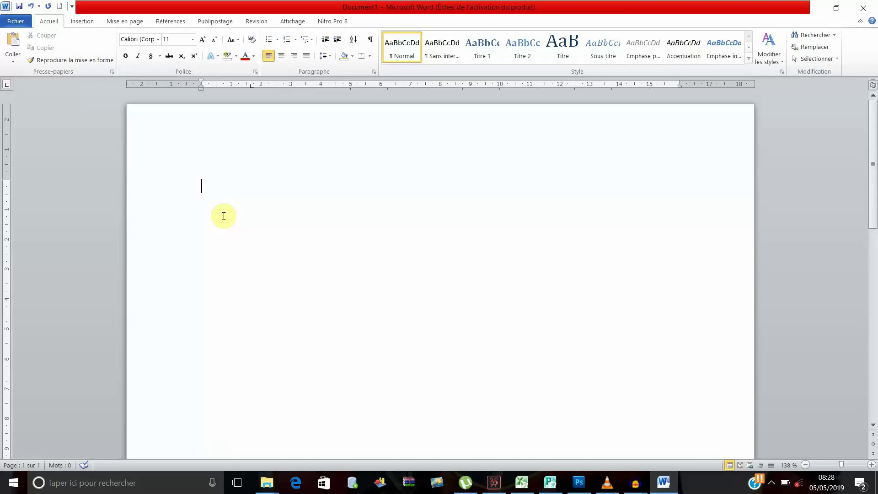
pyautogui.write('=rand(5,3)')
pyautogui.press('Return')
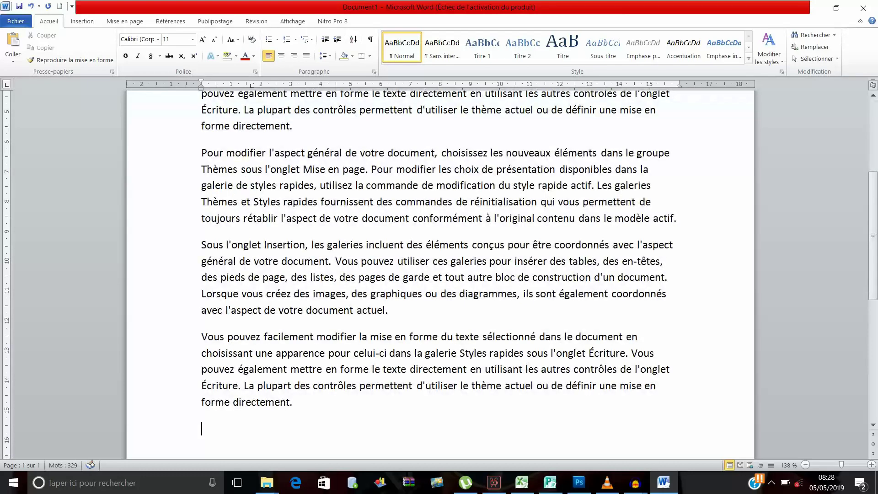
pyautogui.scroll(5, 220, 215)
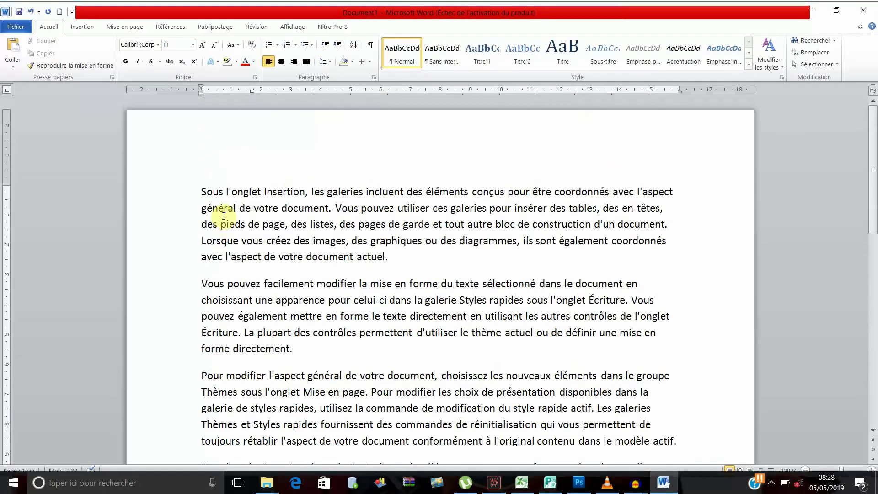
pyautogui.click(772, 484)
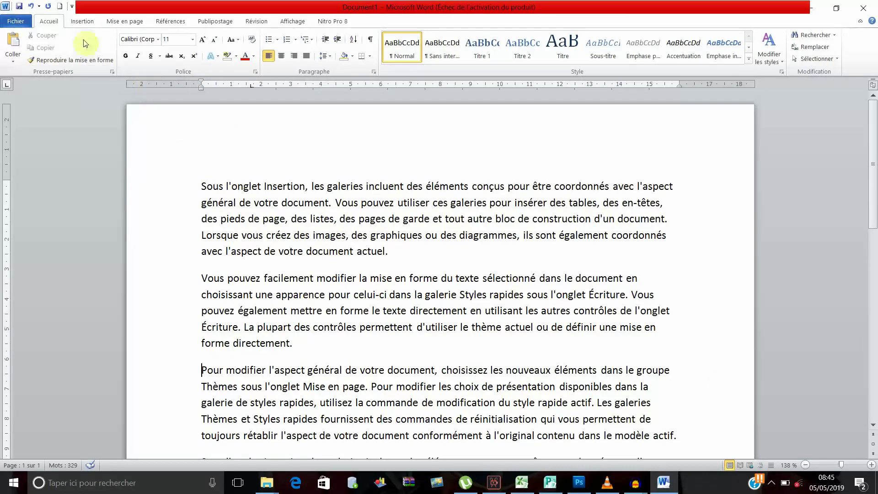
# Insert the picture "Logo Digisoft Training VO" from the LOGO folder before the third paragraph.
pyautogui.click(84, 25)
pyautogui.click(143, 49)
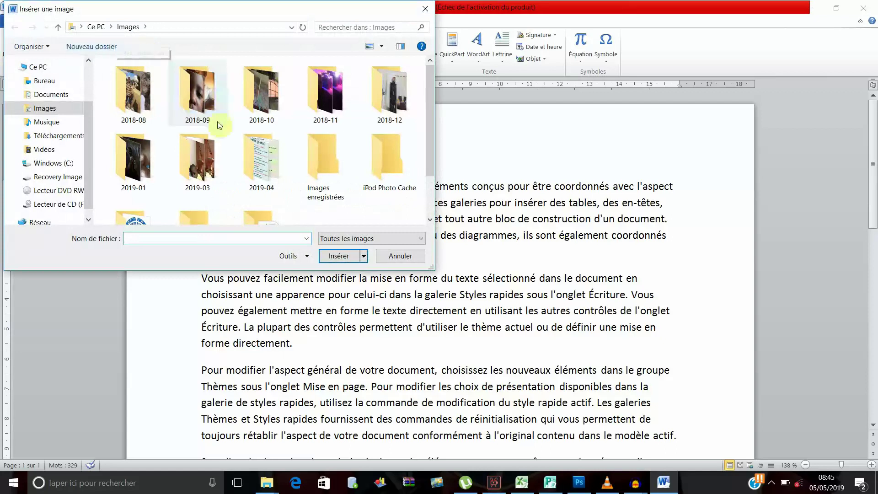
pyautogui.click(136, 220)
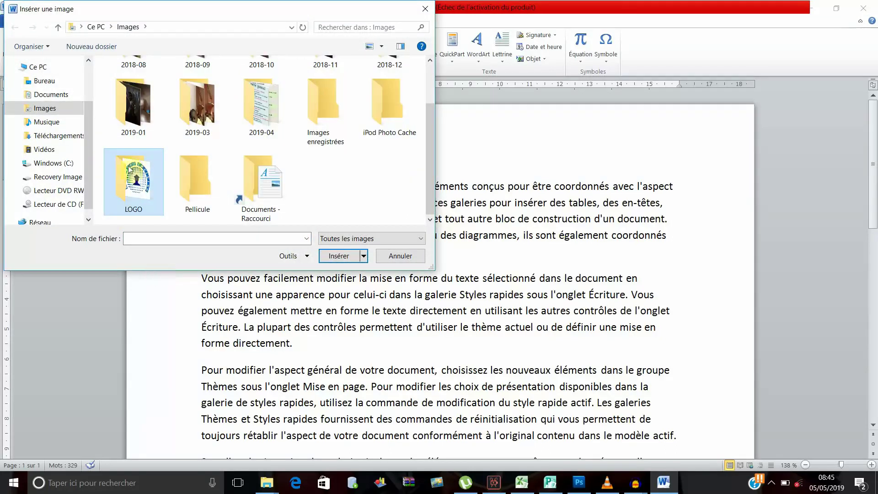
pyautogui.click(159, 208)
pyautogui.doubleClick(160, 208)
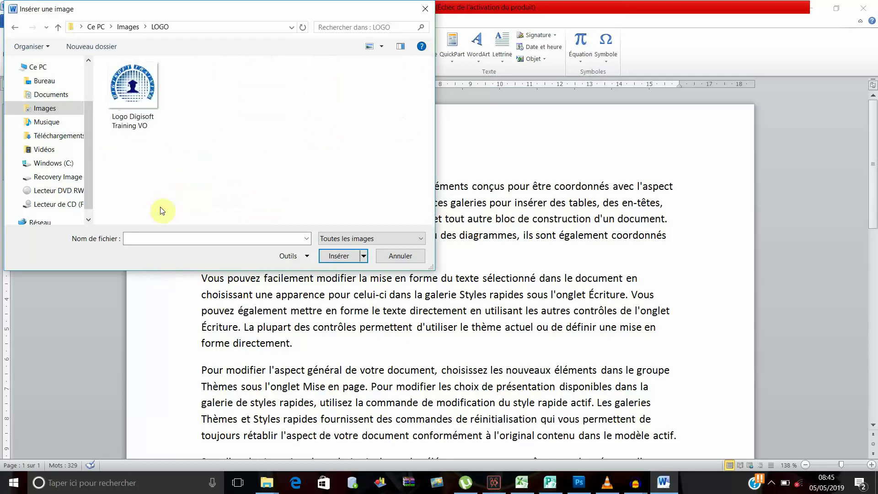
pyautogui.doubleClick(158, 90)
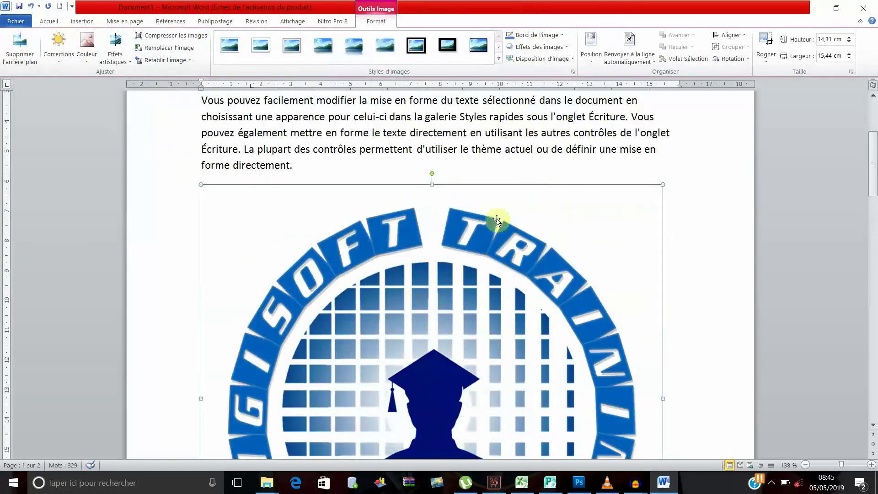
# Try to move the inserted logo freely towards the page's right margin.
pyautogui.scroll(-2, 526, 251)
pyautogui.scroll(-4, 526, 250)
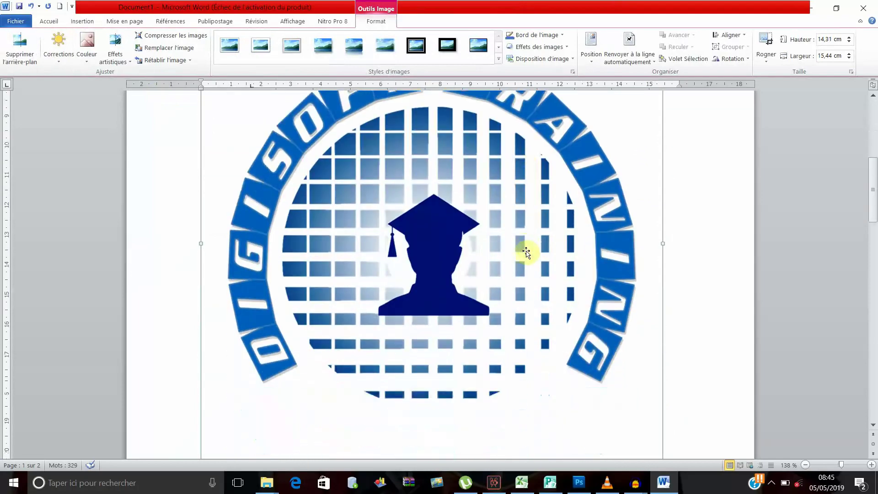
pyautogui.scroll(10, 526, 251)
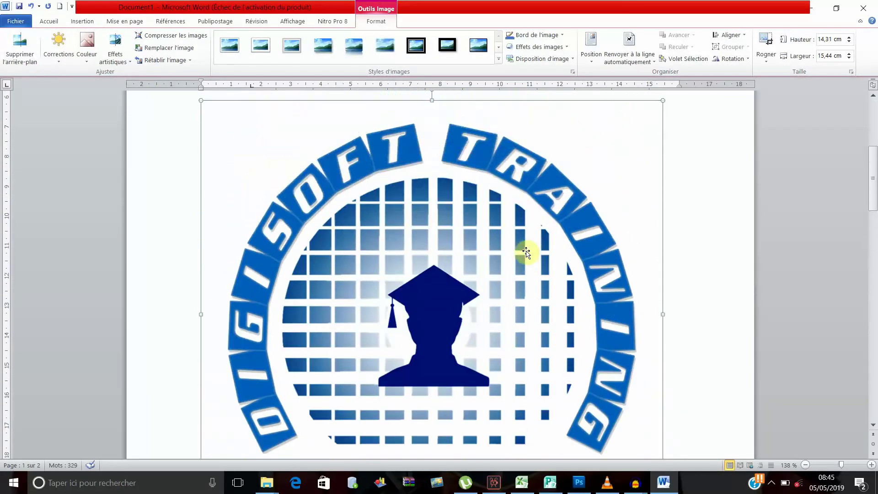
pyautogui.scroll(-5, 527, 251)
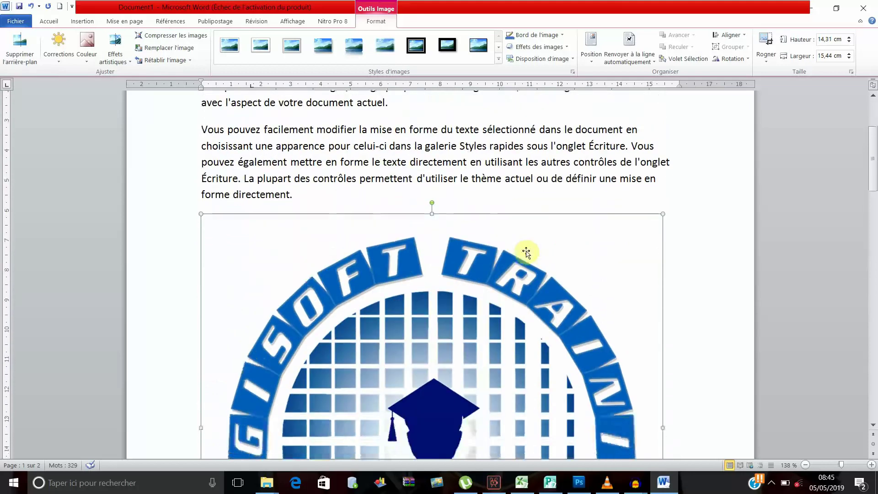
pyautogui.scroll(2, 527, 251)
pyautogui.scroll(-1, 526, 252)
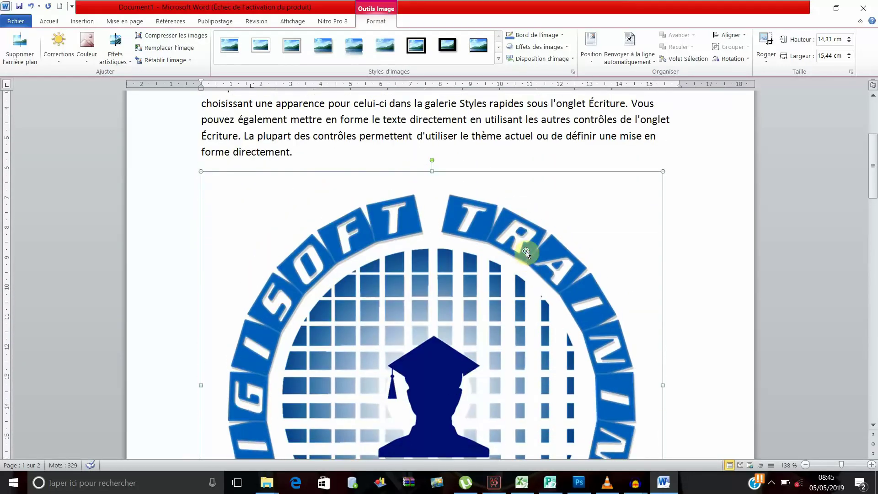
pyautogui.moveTo(525, 250); pyautogui.dragTo(719, 306)
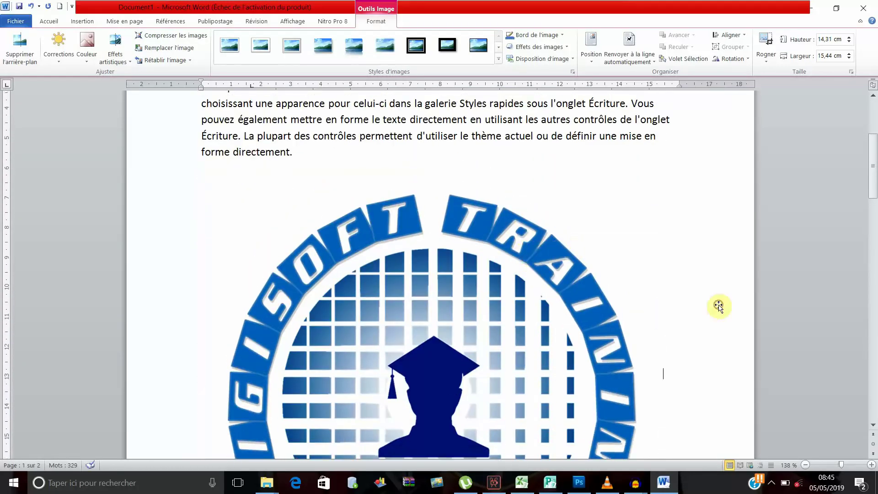
pyautogui.moveTo(574, 196); pyautogui.dragTo(712, 241)
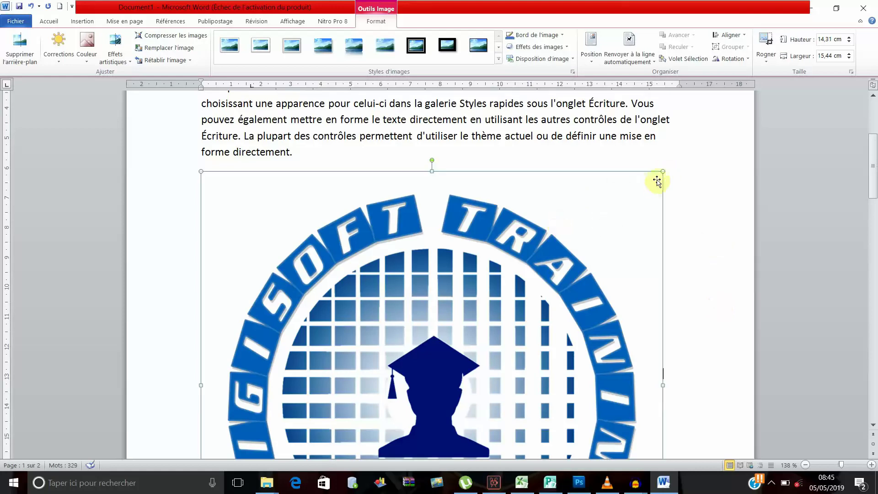
# Shrink the logo proportionally to about 6.84 cm high and 7.38 cm wide.
pyautogui.moveTo(661, 171); pyautogui.dragTo(391, 394)
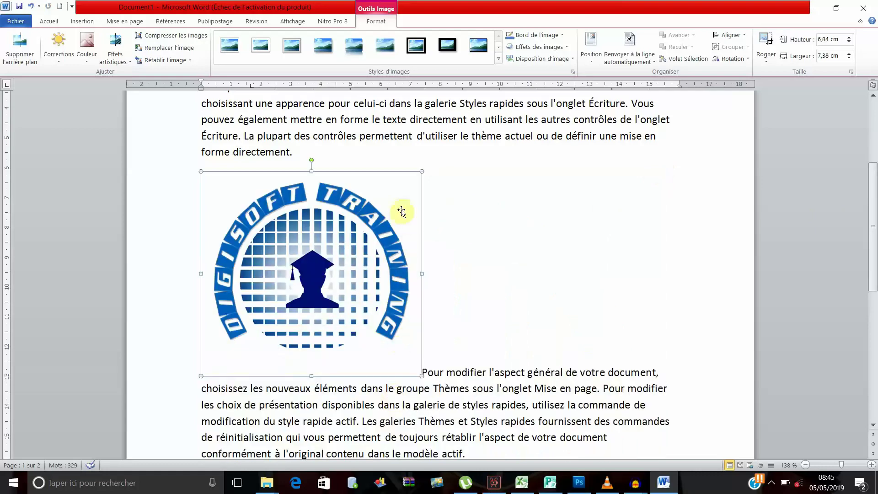
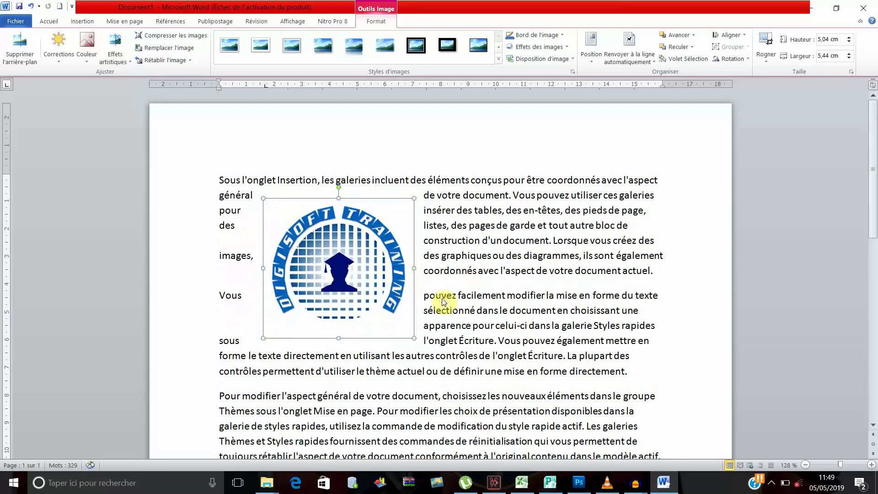
# Move the logo to the centre of the first two paragraphs and reshape its wrap outline by shifting the two lower corner points.
pyautogui.moveTo(442, 298); pyautogui.dragTo(563, 308)
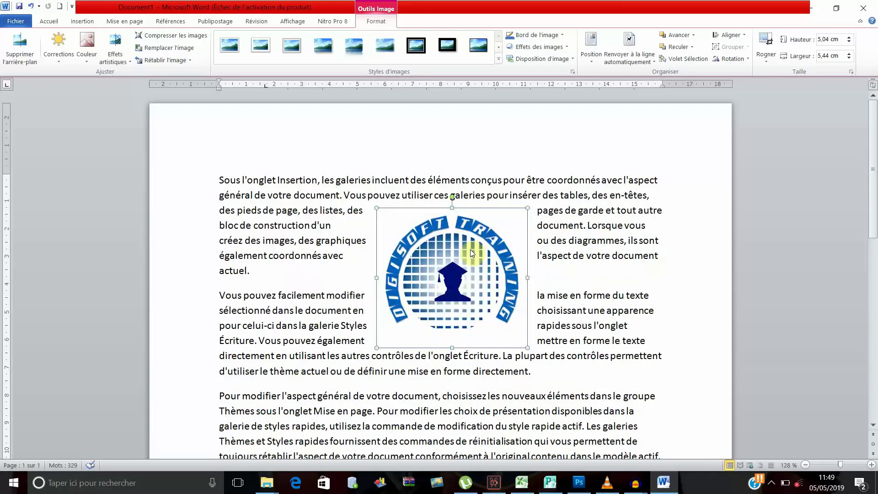
pyautogui.scroll(-2, 471, 250)
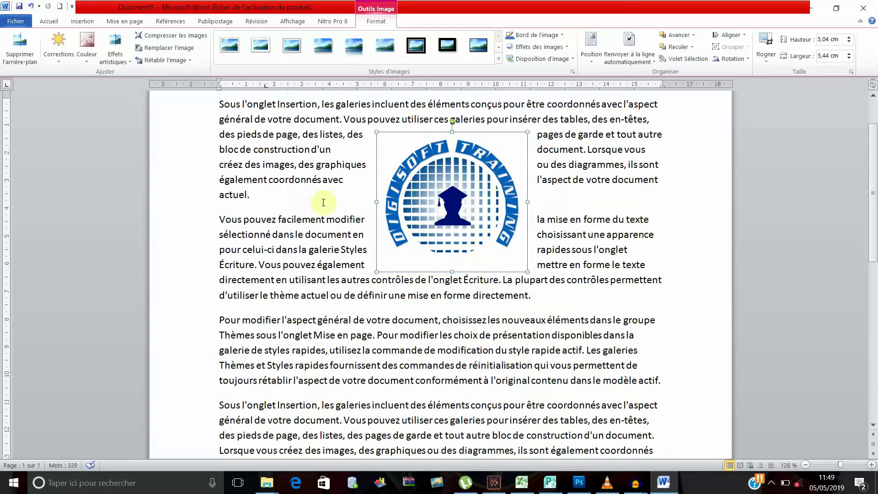
pyautogui.click(630, 54)
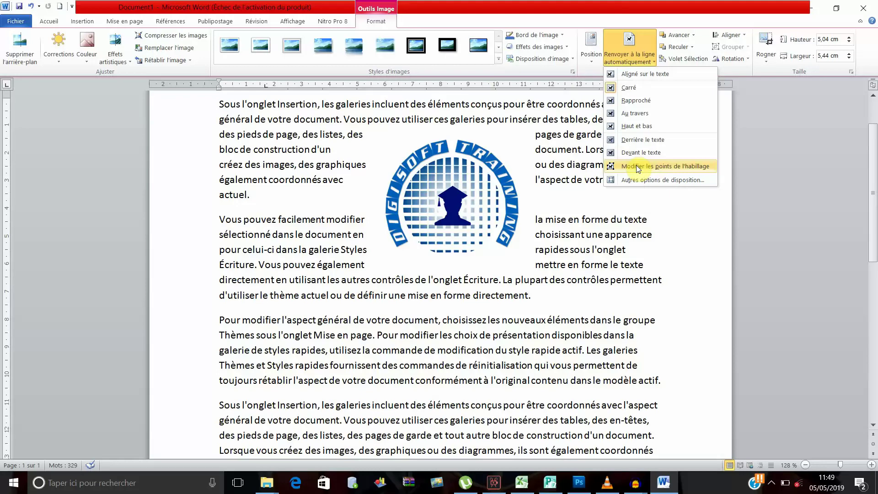
pyautogui.click(794, 208)
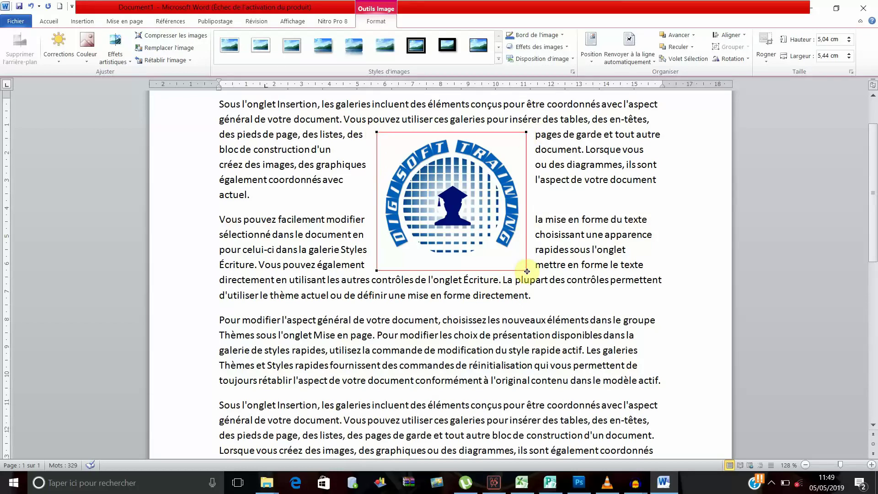
pyautogui.moveTo(526, 271); pyautogui.dragTo(553, 286)
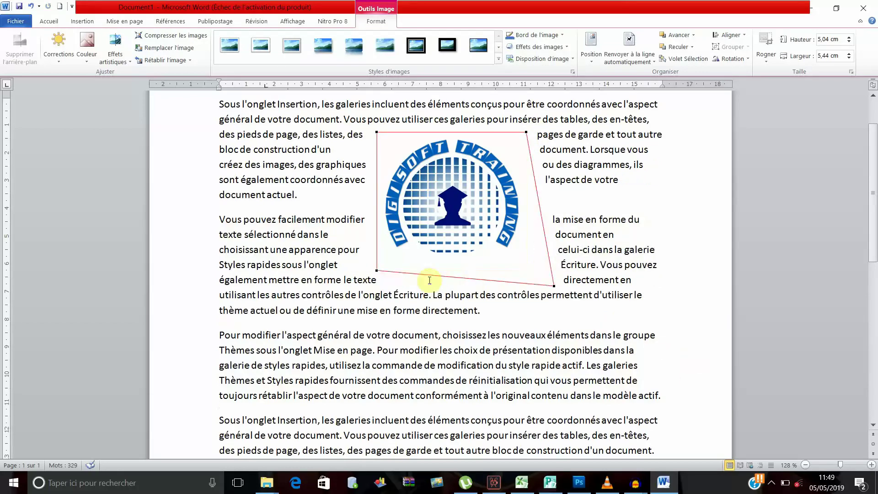
pyautogui.moveTo(375, 271); pyautogui.dragTo(371, 252)
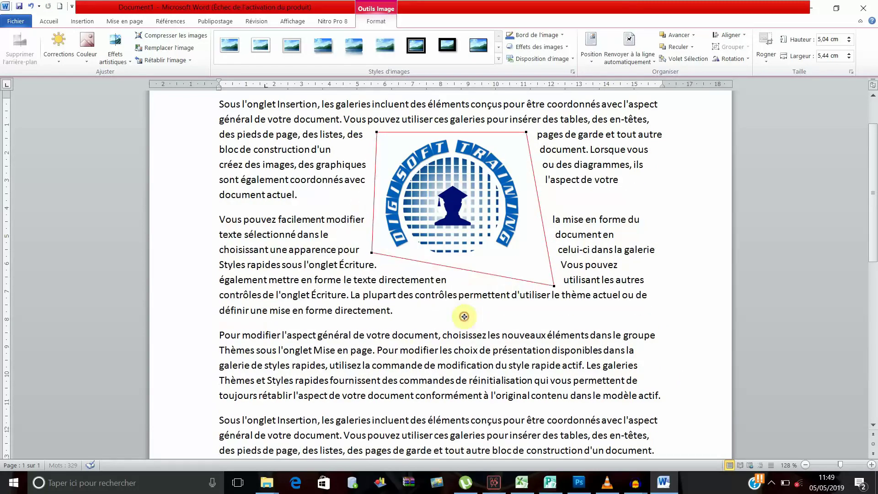
# Set the logo's left and right distances from the text to 0,1 cm and deselect the logo.
pyautogui.click(629, 49)
pyautogui.click(648, 180)
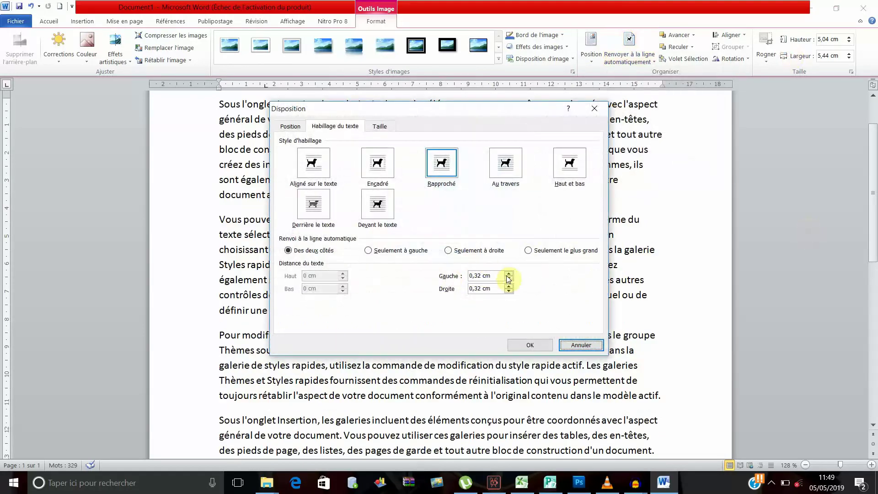
pyautogui.click(509, 279)
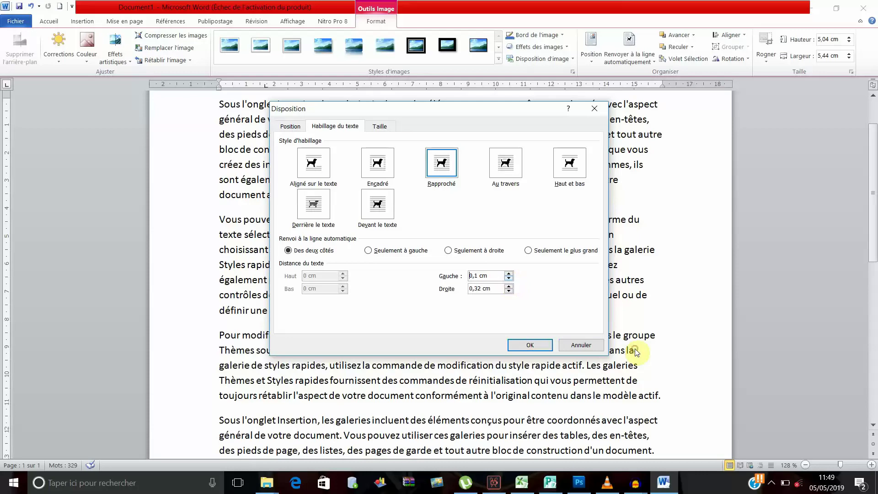
pyautogui.click(508, 291)
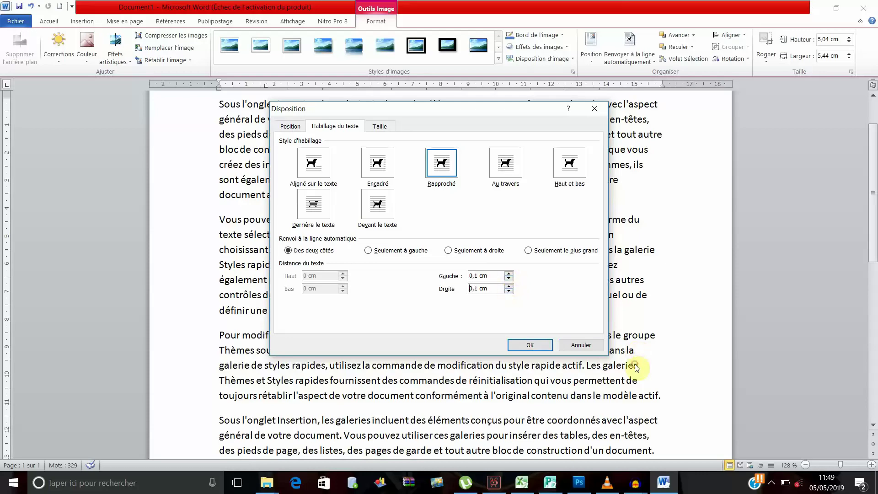
pyautogui.click(529, 345)
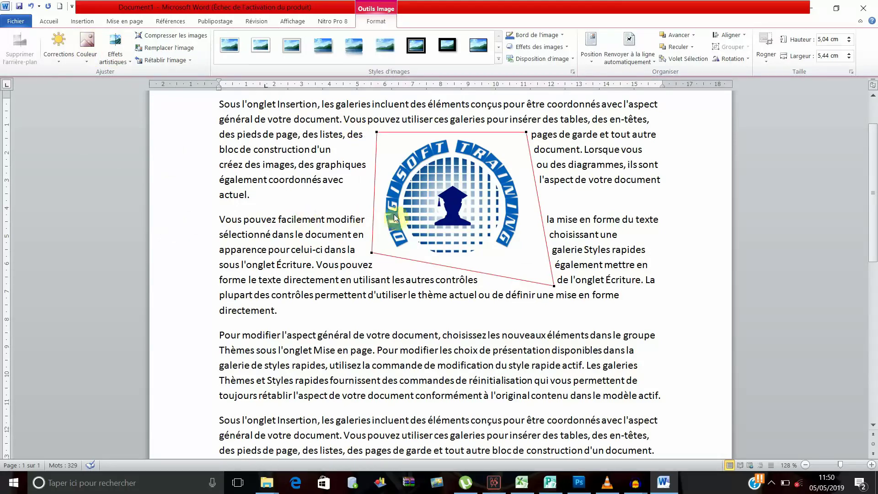
pyautogui.scroll(2, 394, 214)
pyautogui.click(712, 202)
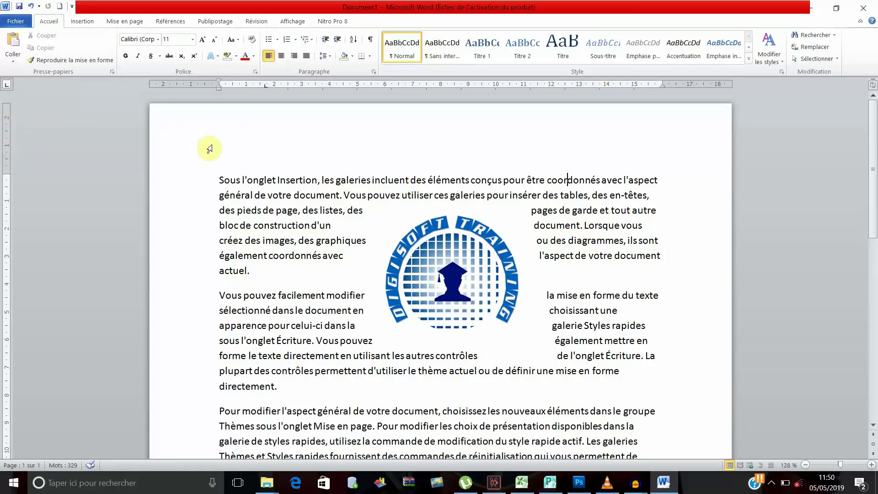
# Open the page header for editing and look over the header and footer areas of the page.
pyautogui.doubleClick(363, 172)
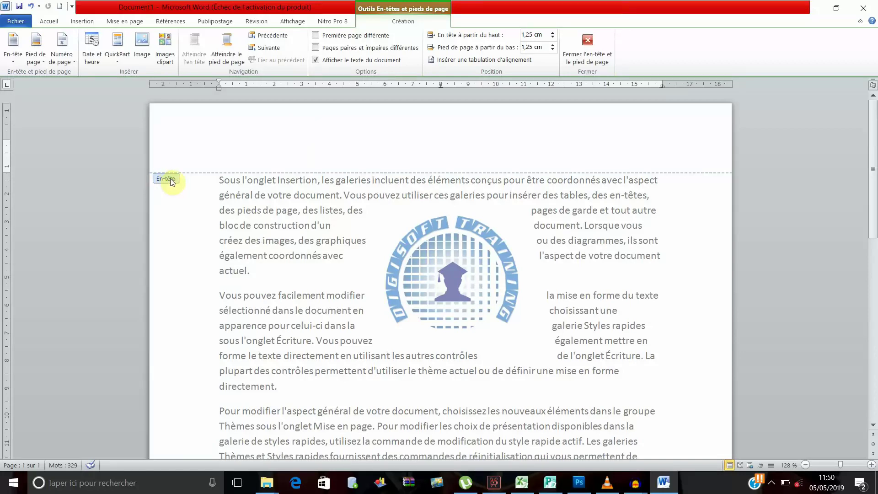
pyautogui.scroll(-8, 204, 151)
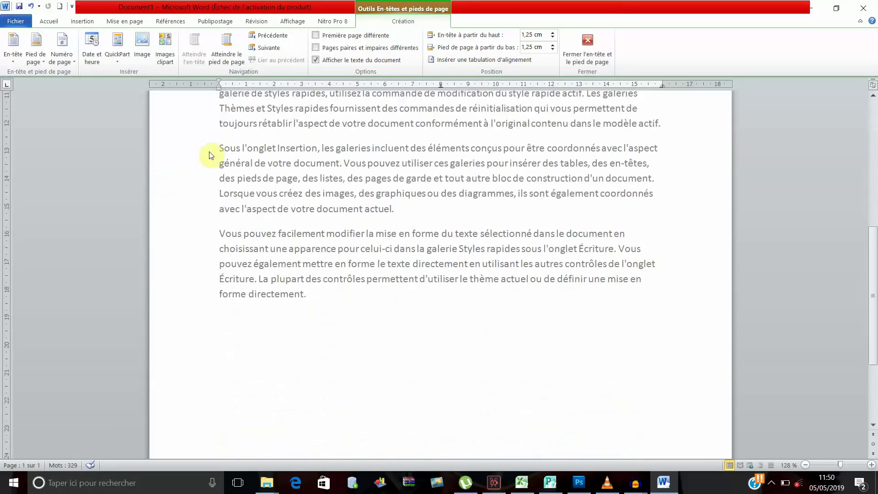
pyautogui.scroll(-3, 210, 154)
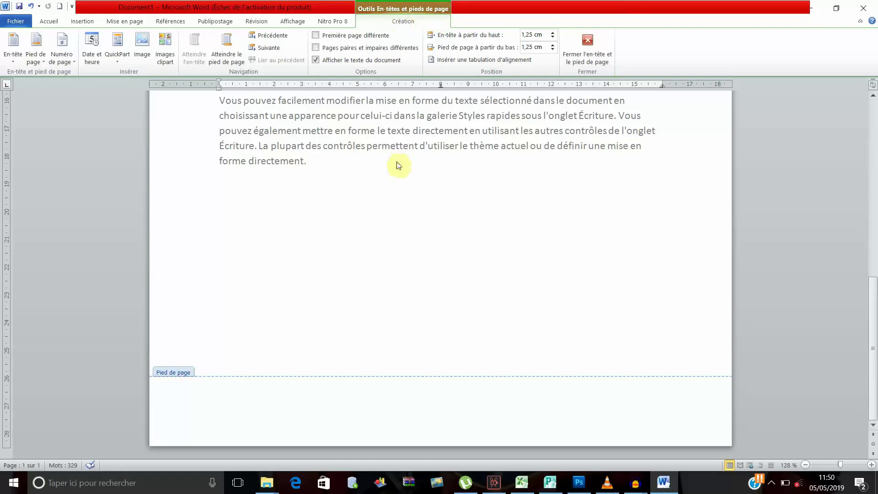
pyautogui.scroll(3, 396, 165)
pyautogui.scroll(9, 396, 161)
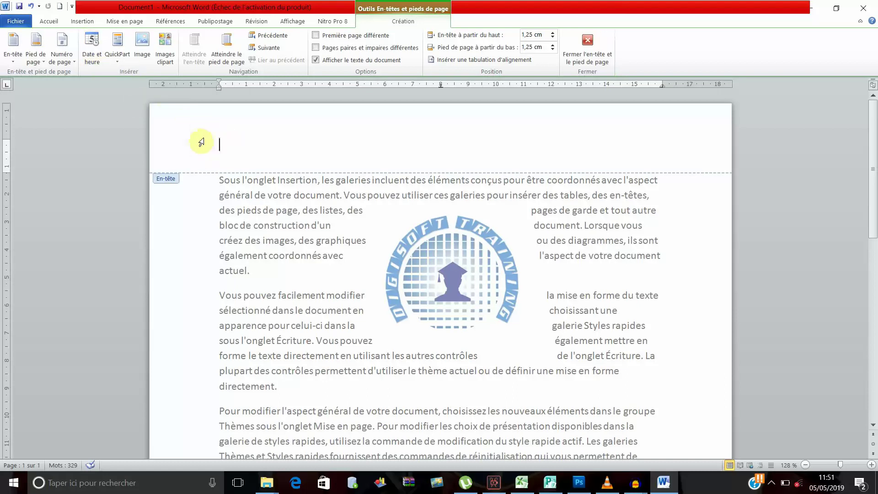
# Insert the Digisoft Training logo picture into the header and give it a text wrapping that lets it move freely.
pyautogui.click(91, 28)
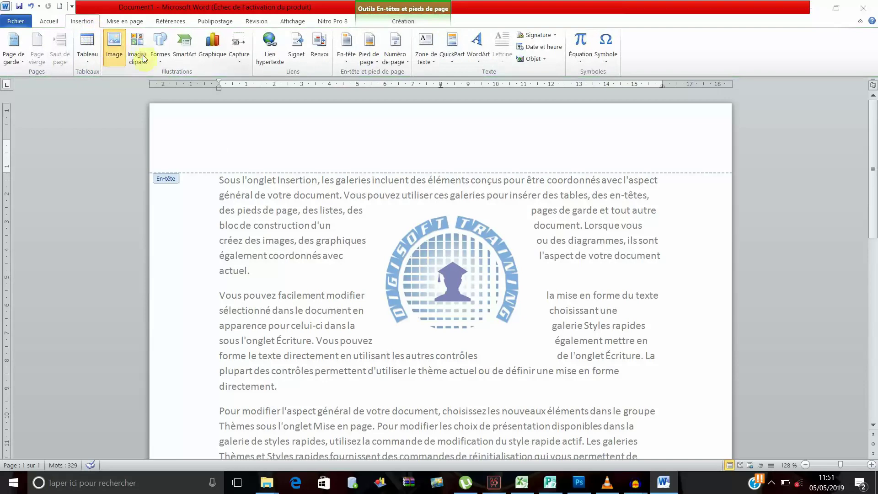
pyautogui.click(114, 48)
pyautogui.click(186, 94)
pyautogui.doubleClick(185, 94)
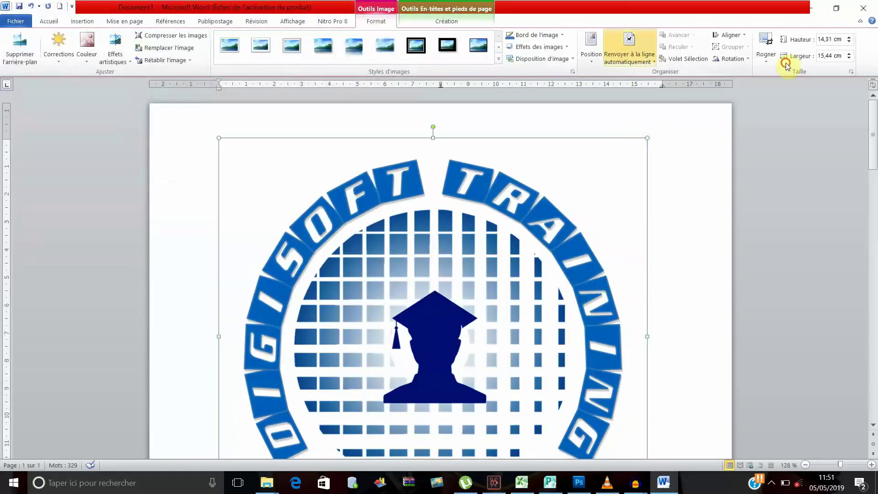
pyautogui.click(629, 54)
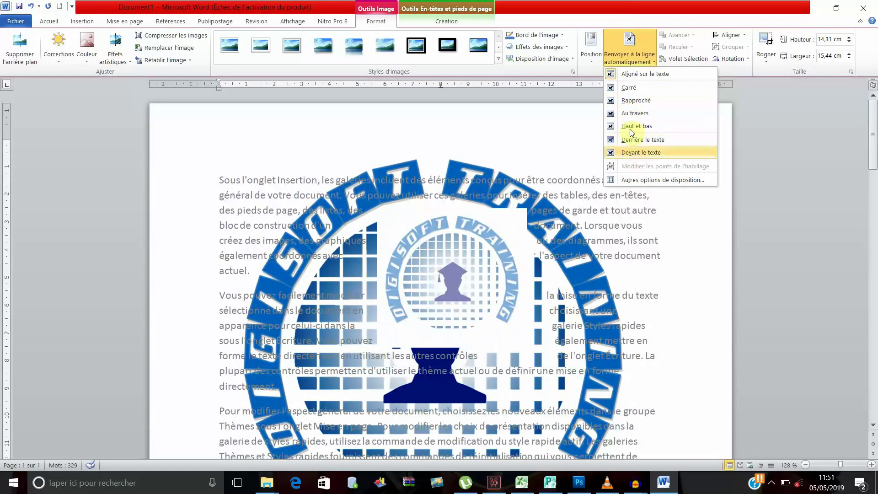
pyautogui.press('Return')
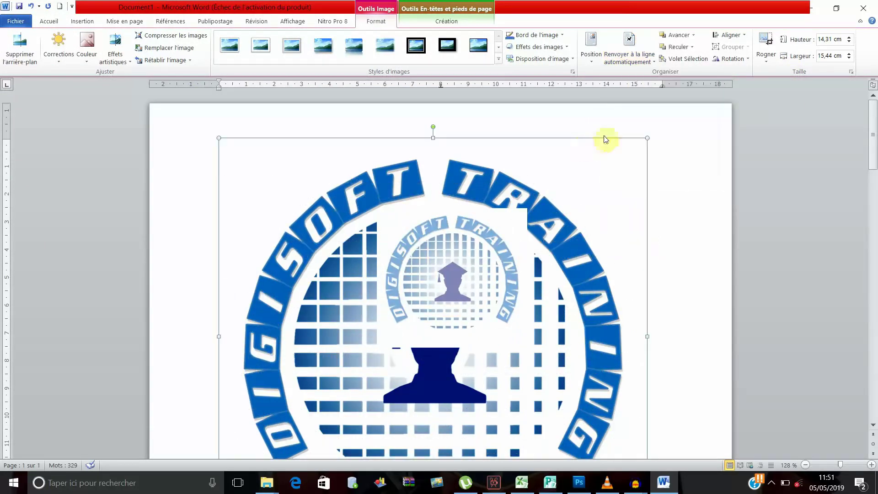
# Shrink the header logo proportionally to about 1,57 cm high and 1,69 cm wide and place it at the header's left margin.
pyautogui.moveTo(645, 136); pyautogui.dragTo(348, 415)
pyautogui.rightClick(251, 428)
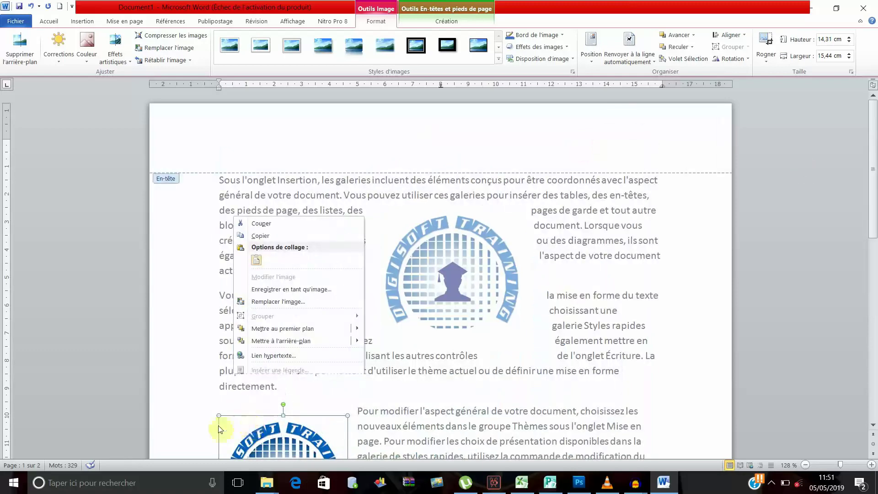
pyautogui.click(194, 225)
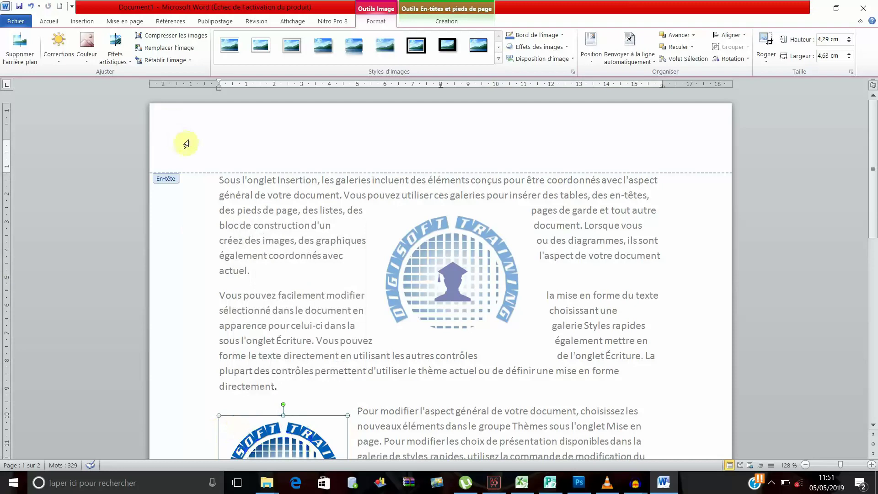
pyautogui.moveTo(277, 207); pyautogui.dragTo(224, 131)
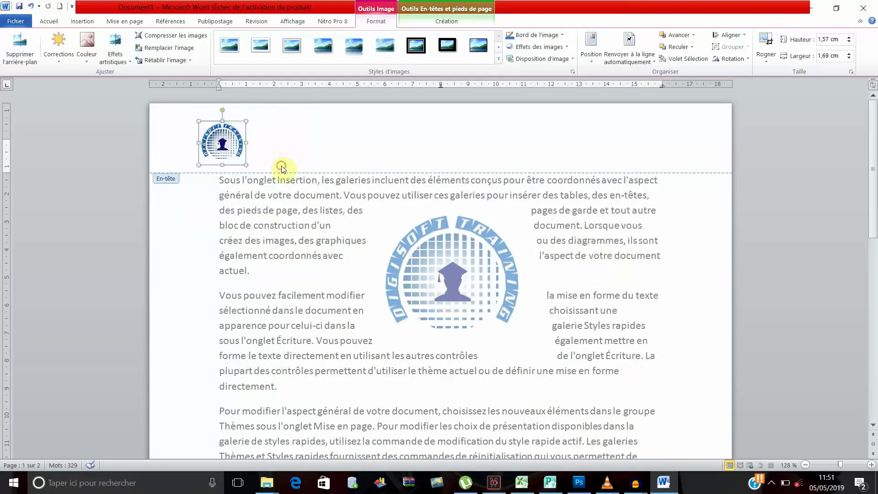
# Enter the centred title "DIGISOFT TRAINING" in the header and return to the document body.
pyautogui.click(350, 187)
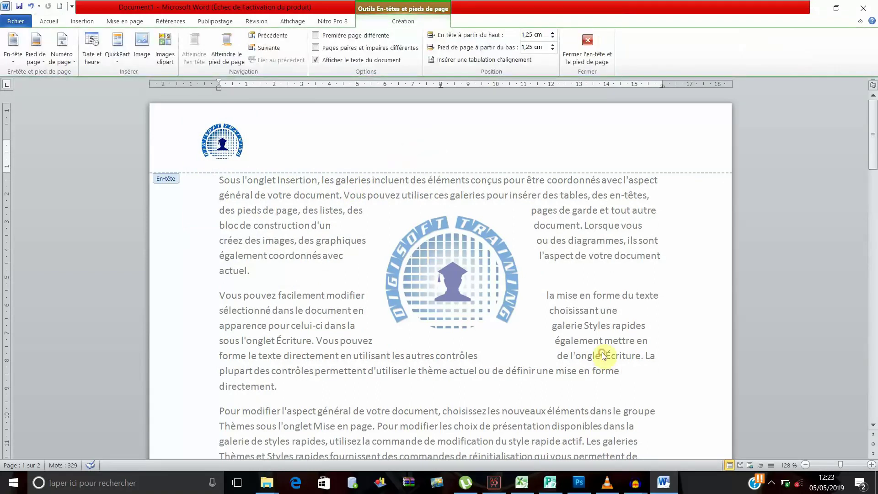
pyautogui.write('DIGISOFT TRAINING')
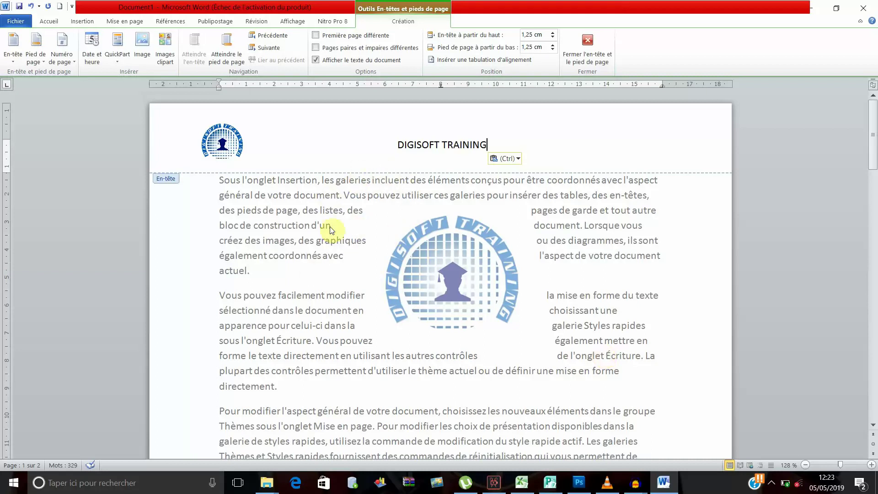
pyautogui.scroll(-3, 339, 202)
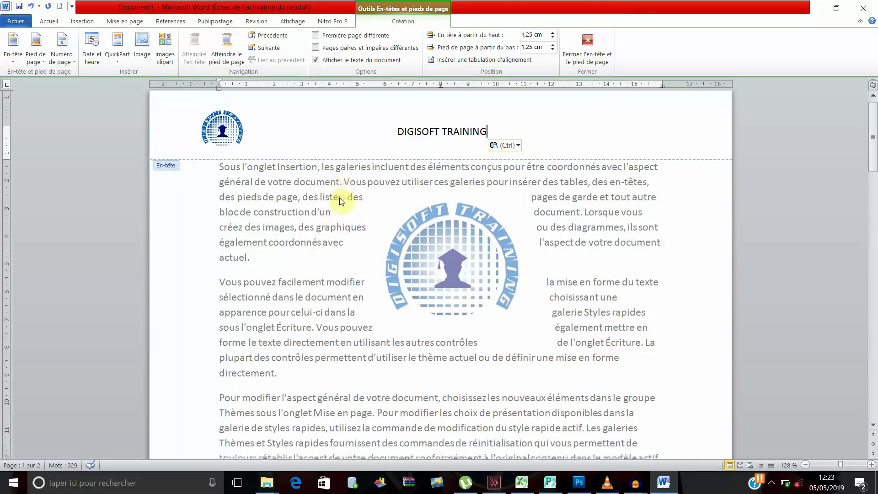
pyautogui.doubleClick(425, 248)
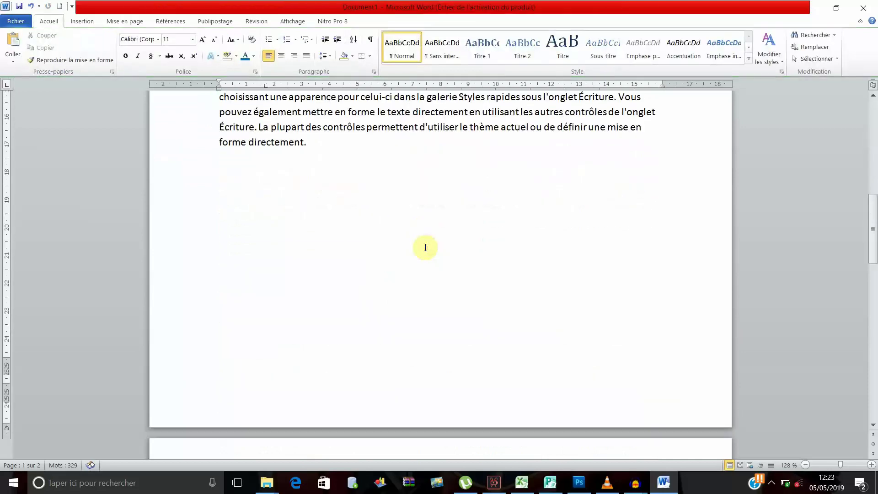
# Format the header title "DIGISOFT TRAINING" on the second page as bold, blue and 18 pt.
pyautogui.scroll(-2, 423, 248)
pyautogui.scroll(-7, 421, 68)
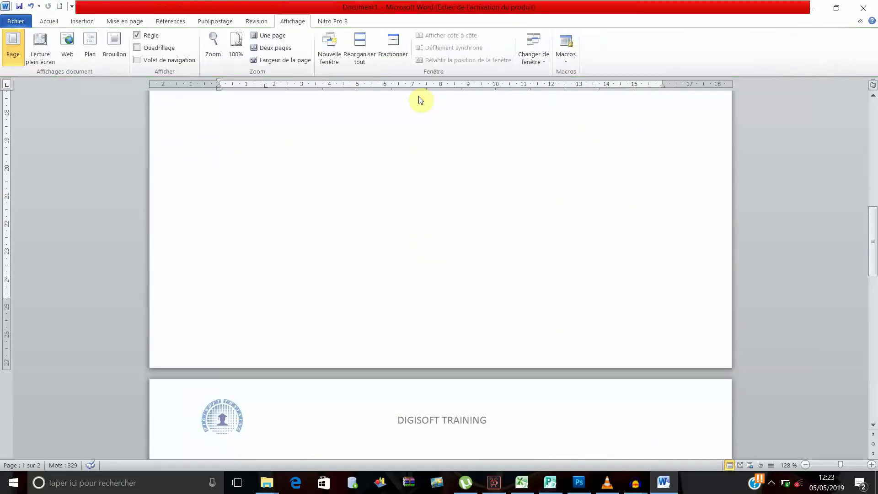
pyautogui.scroll(-3, 405, 339)
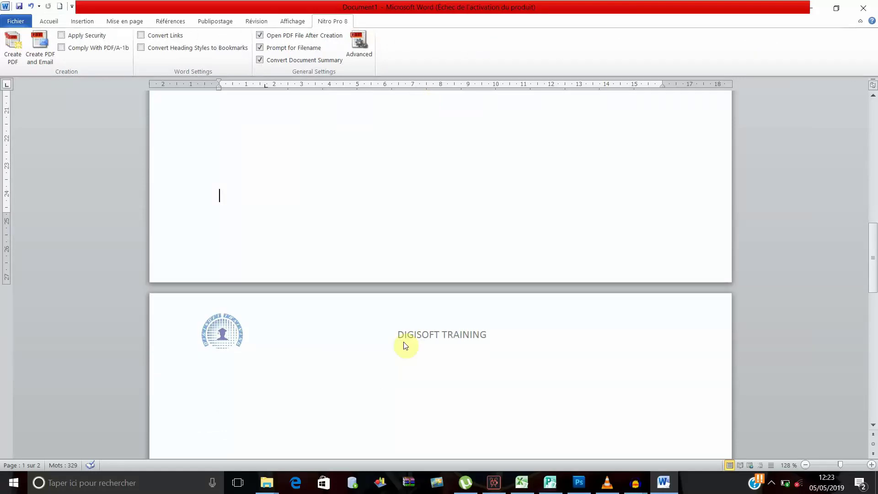
pyautogui.doubleClick(397, 334)
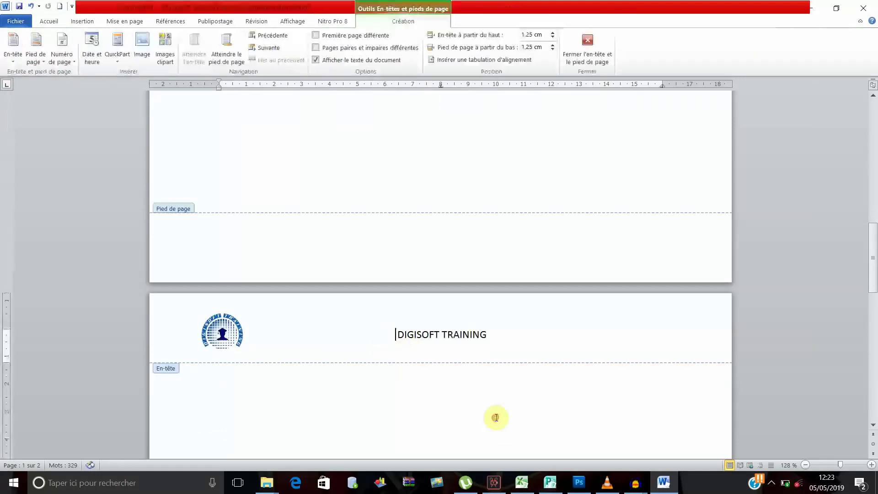
pyautogui.keyDown('shift'); pyautogui.click(480, 333); pyautogui.keyUp('shift')
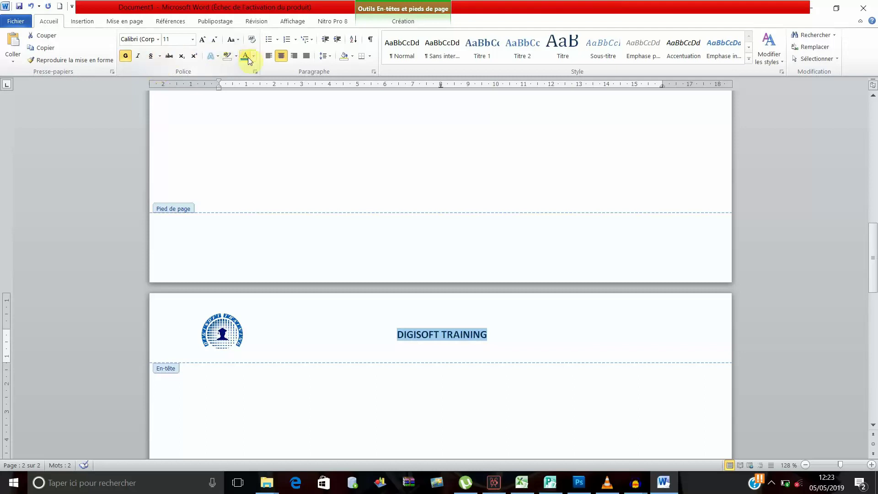
pyautogui.click(202, 40)
pyautogui.click(202, 39)
pyautogui.click(202, 39)
pyautogui.click(202, 40)
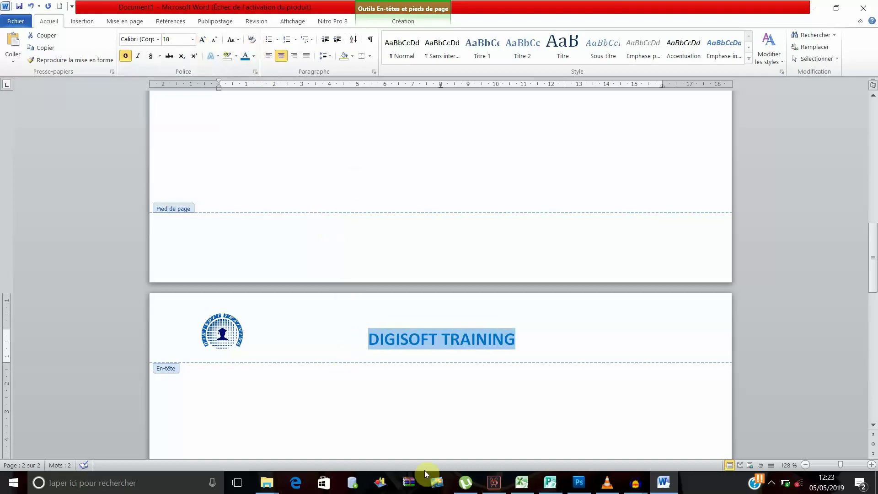
# Close the header and review the logo and title above the text on the first page.
pyautogui.press('Escape')
pyautogui.scroll(10, 424, 469)
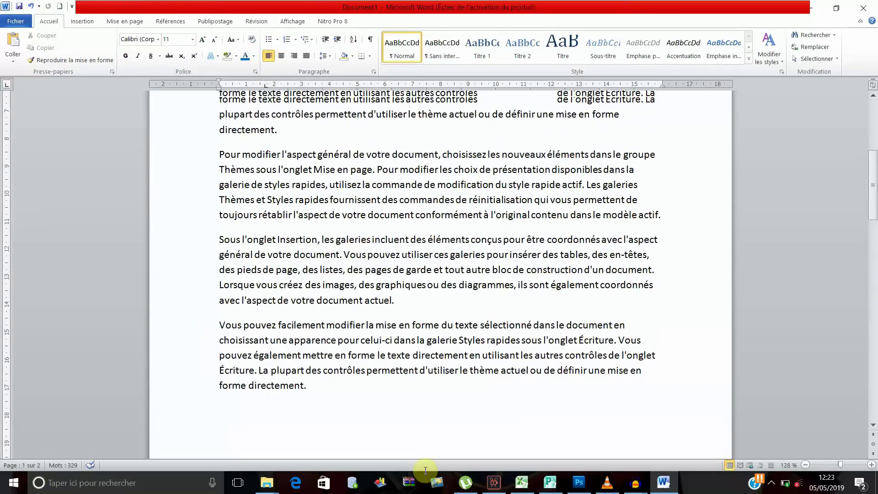
pyautogui.scroll(3, 425, 470)
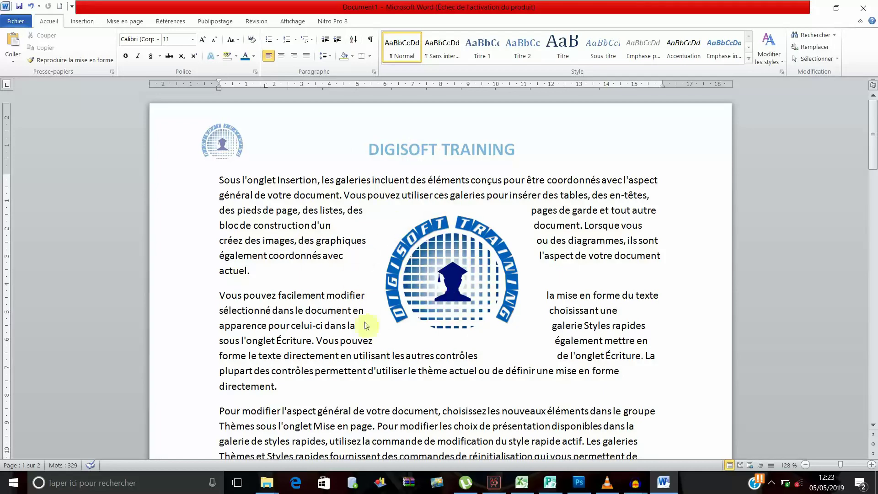
pyautogui.scroll(-2, 332, 323)
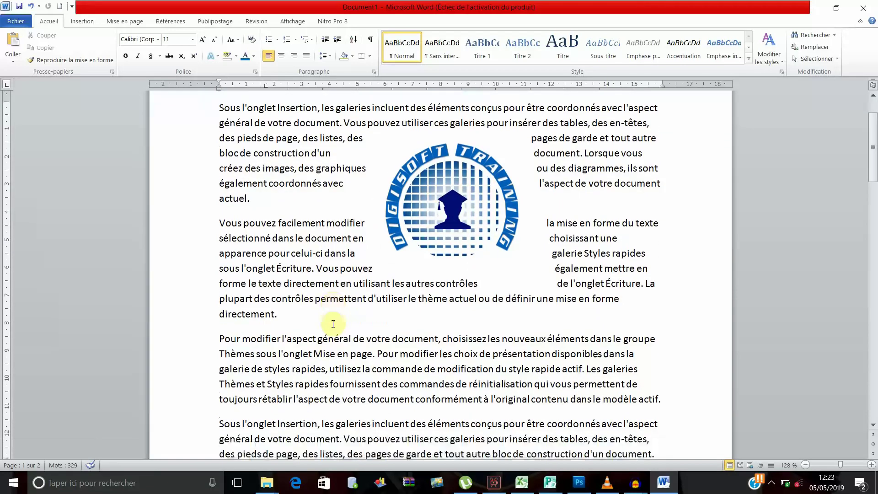
pyautogui.scroll(2, 363, 410)
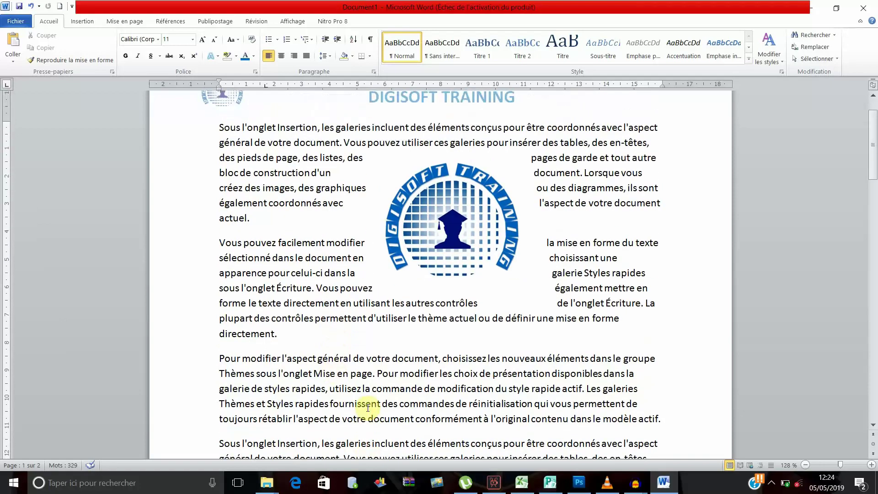
# Open the first page's footer and insert a bottom-of-page number in the "Carré 1" style.
pyautogui.scroll(-5, 367, 408)
pyautogui.scroll(-6, 368, 408)
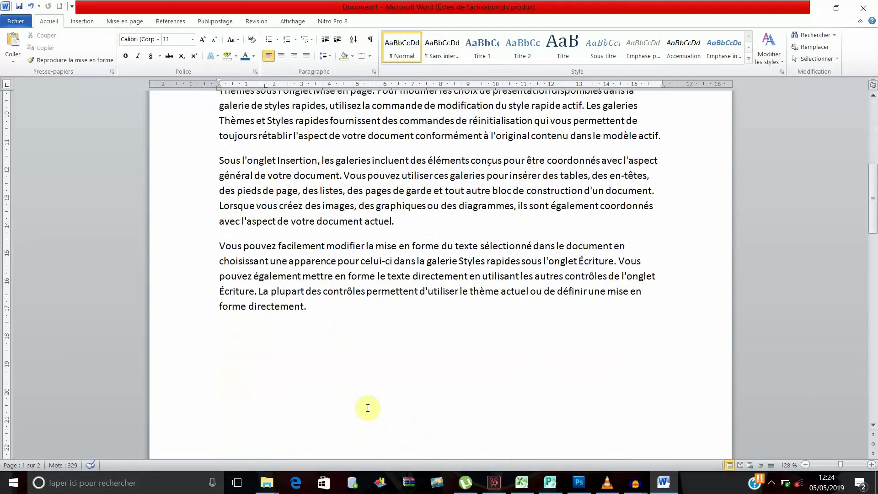
pyautogui.scroll(-1, 367, 408)
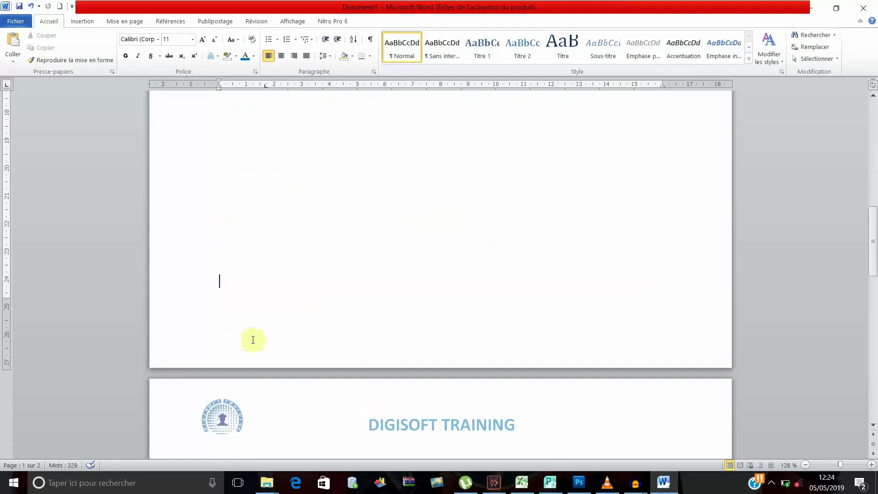
pyautogui.doubleClick(225, 318)
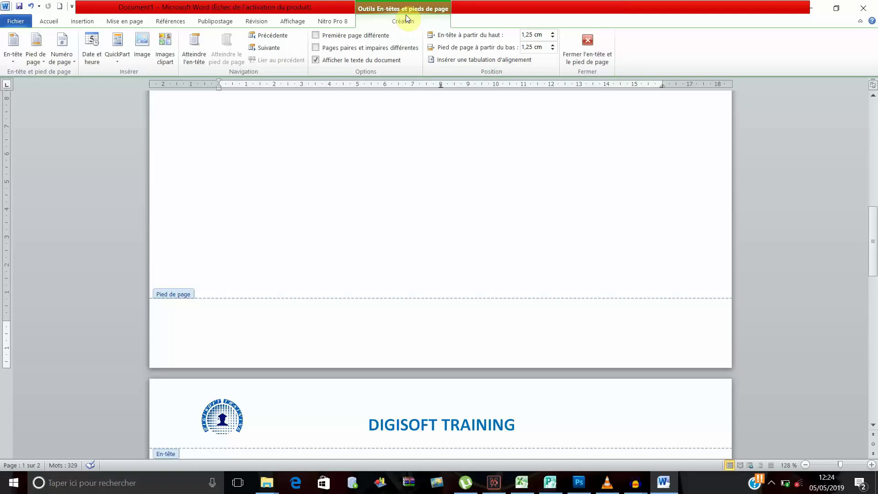
pyautogui.click(64, 48)
pyautogui.moveTo(90, 90)
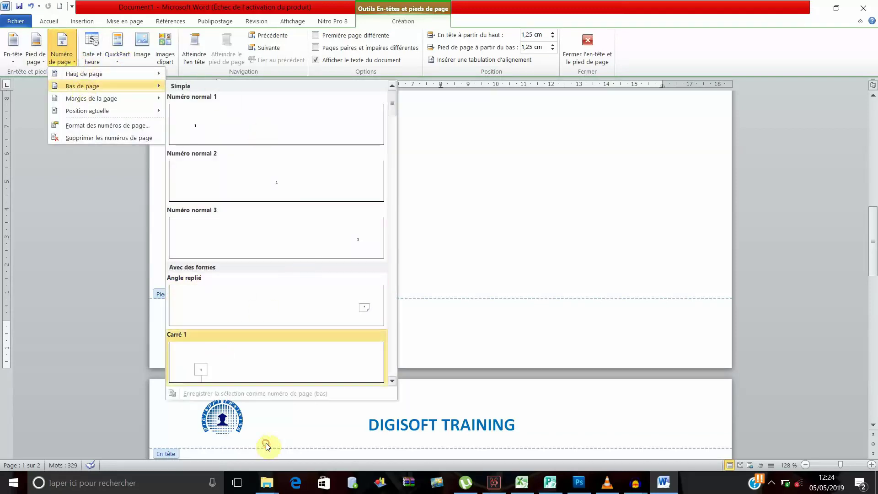
pyautogui.press('Return')
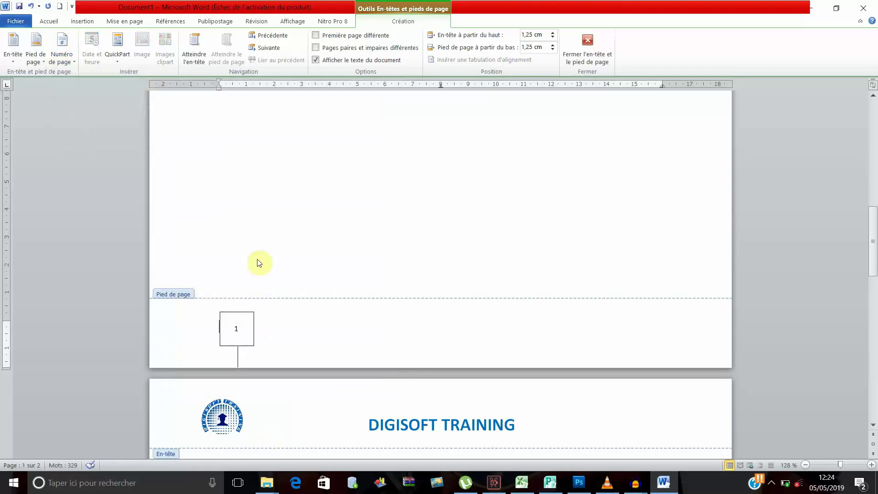
# Close the footer and check the boxed page numbers at the foot of both pages.
pyautogui.press('Escape')
pyautogui.scroll(-10, 329, 315)
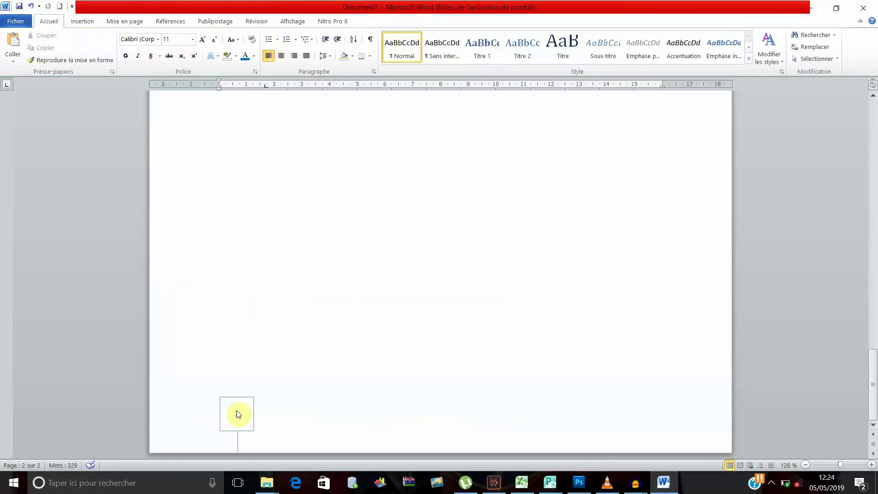
pyautogui.scroll(2, 315, 261)
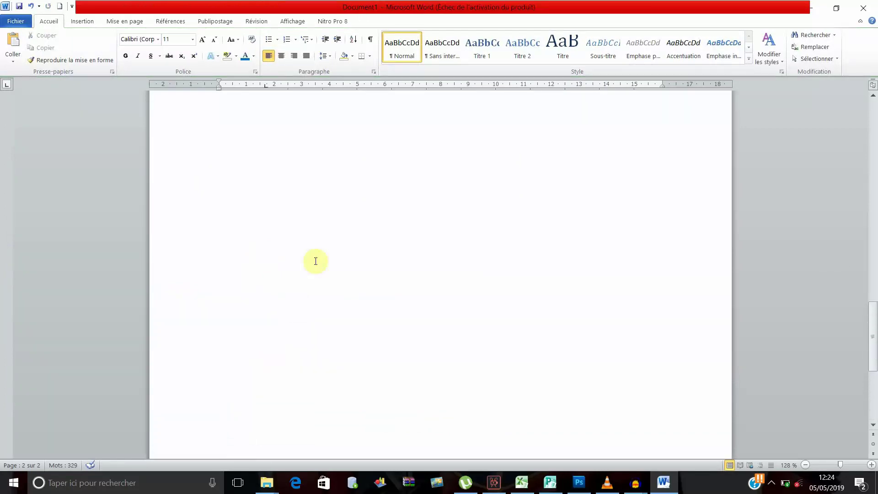
pyautogui.scroll(10, 315, 261)
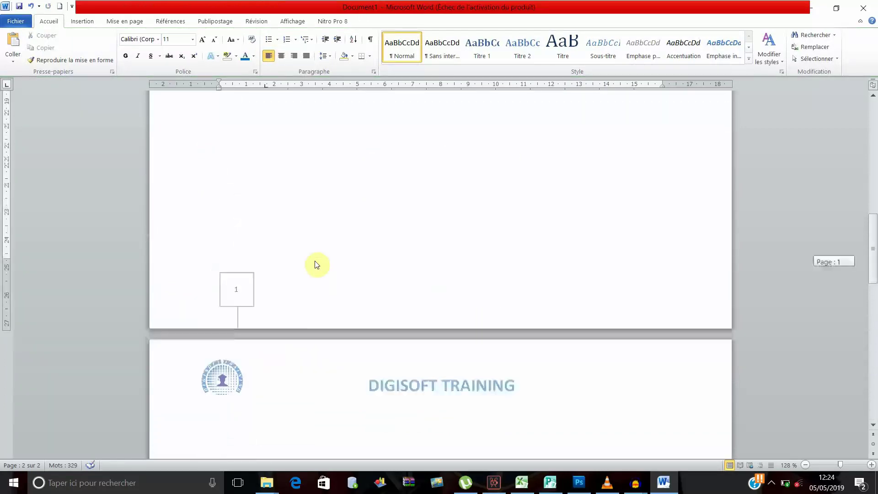
pyautogui.scroll(15, 316, 261)
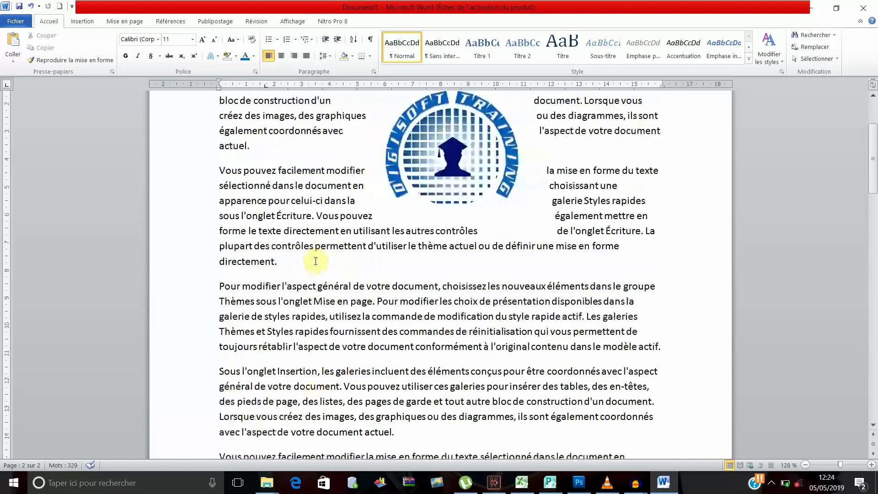